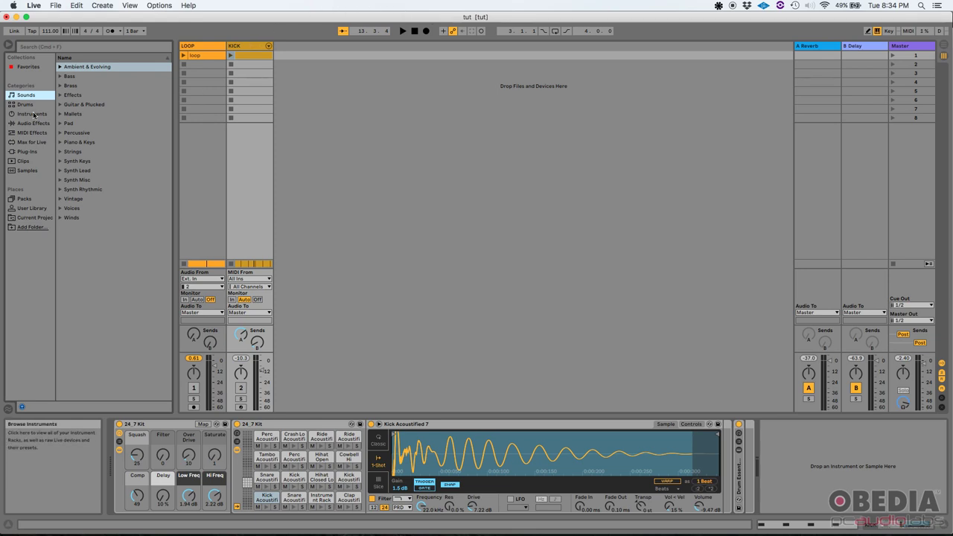
Step: Preview the Flux Capacitor Wavetable preset from Ambient & Evolving and drop it onto a new track
left_click(34, 115)
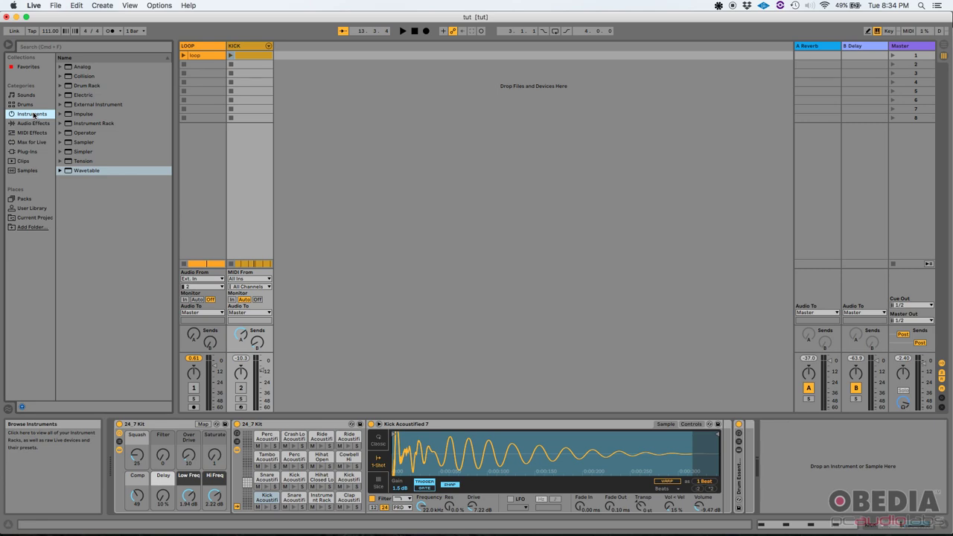
left_click(60, 171)
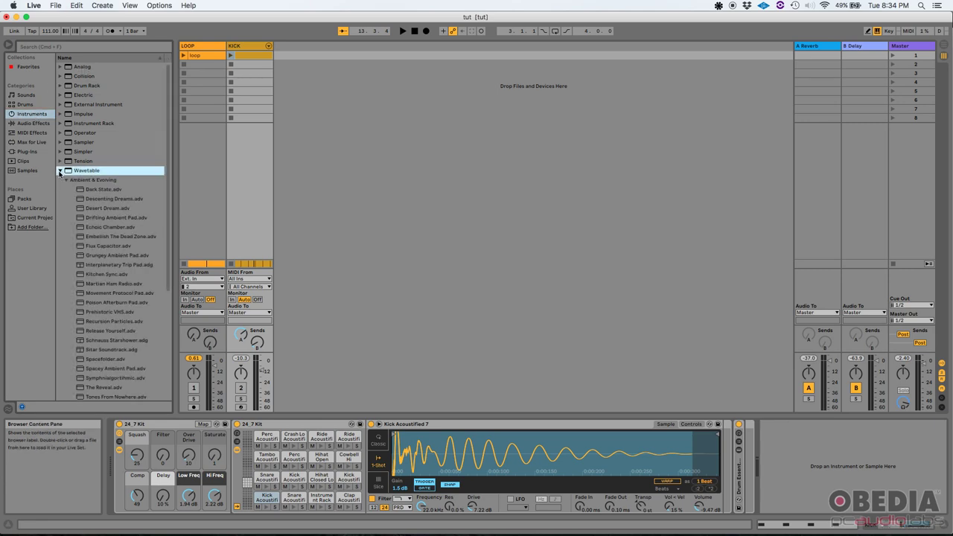
left_click(59, 171)
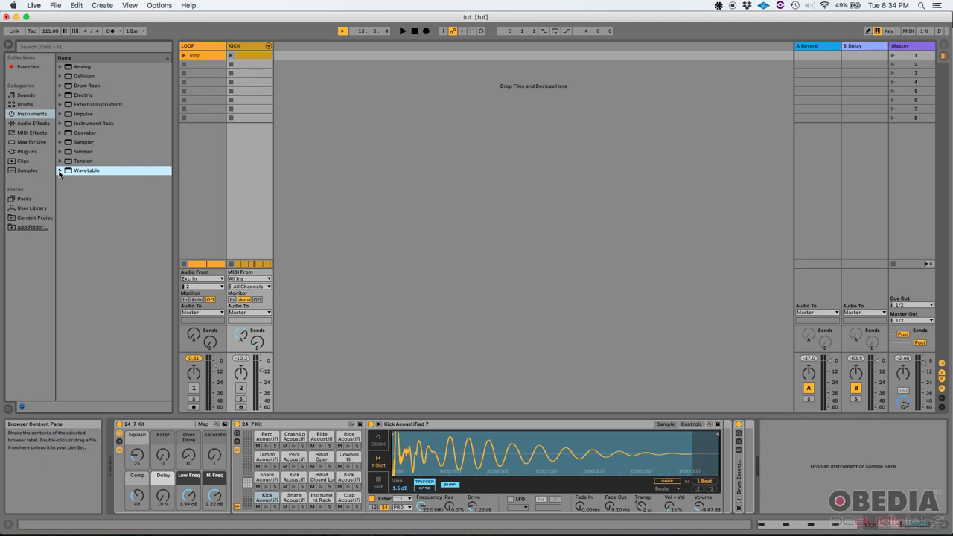
left_click(59, 171)
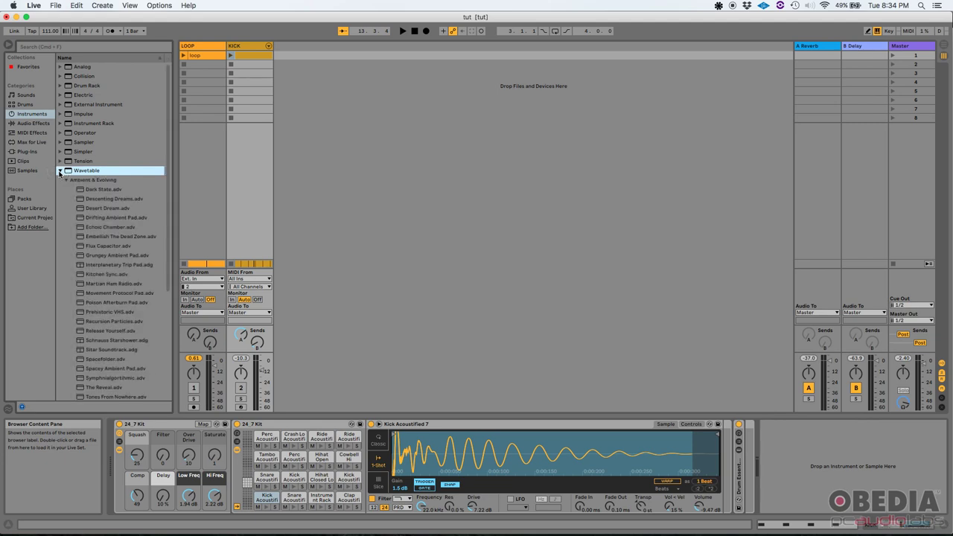
left_click(108, 248)
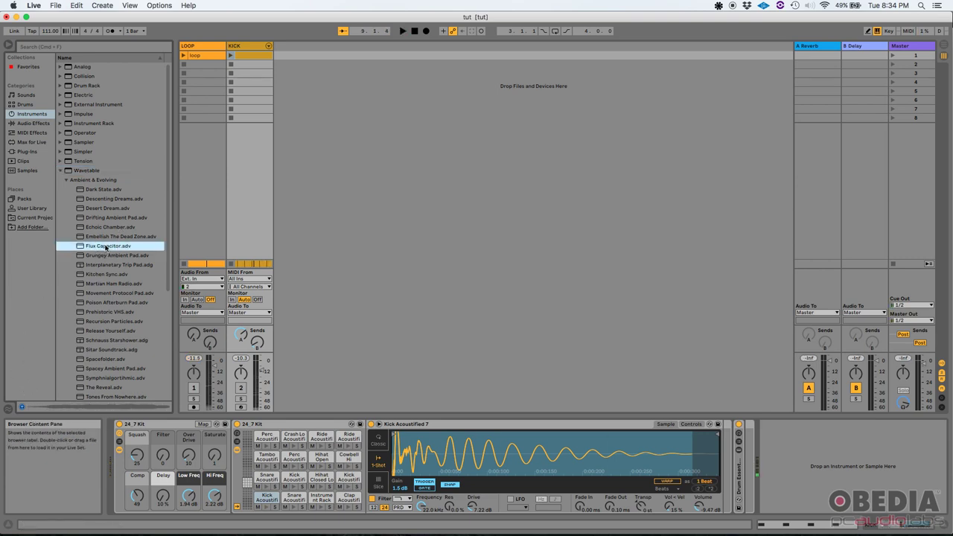
left_click_drag(102, 248, 328, 97)
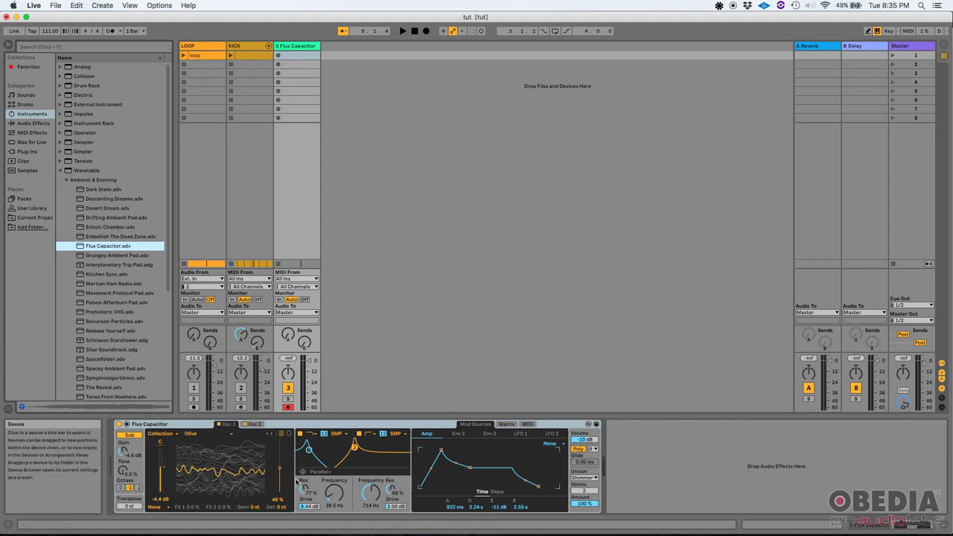
Step: Switch Osc 1 to User wavetables, load 90-Wavescalpel.aif onto it, and play a test note
left_click(178, 436)
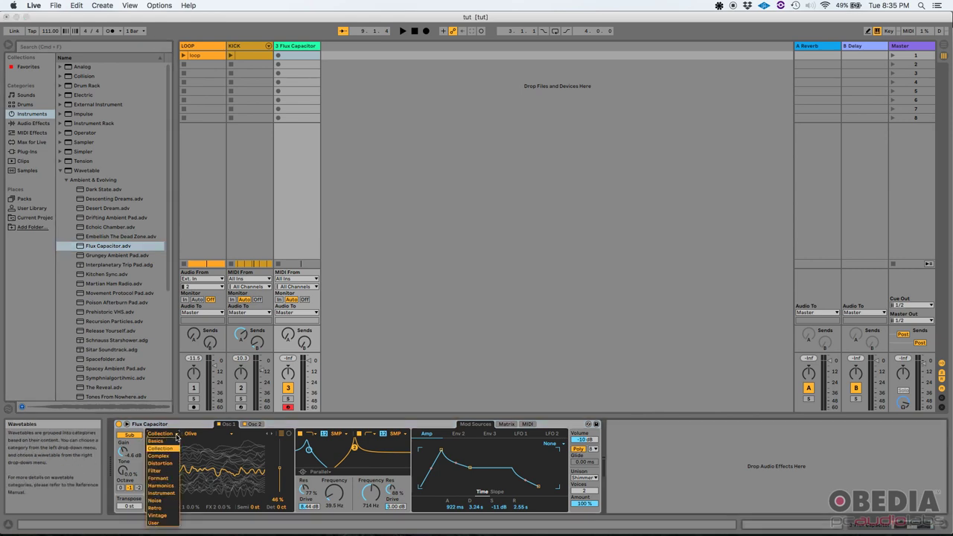
left_click(163, 524)
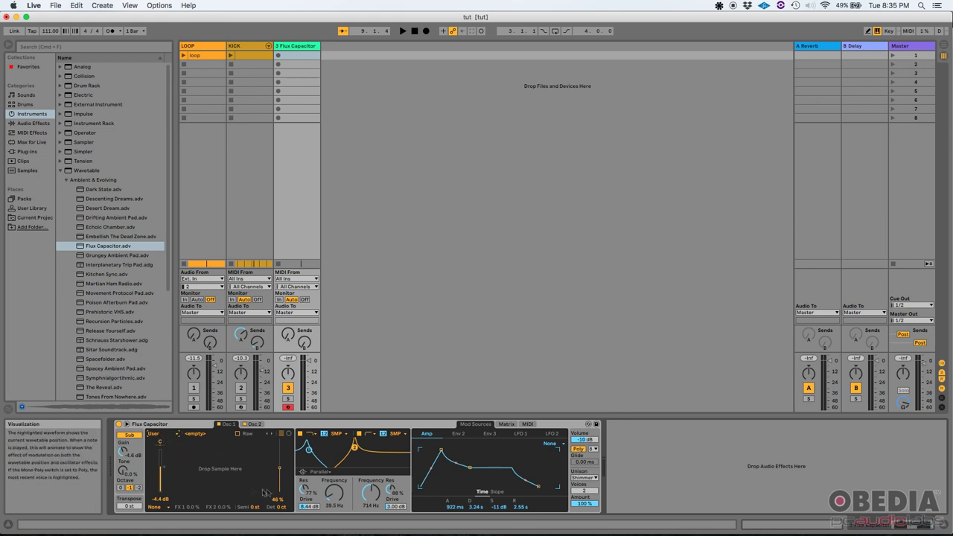
left_click(29, 170)
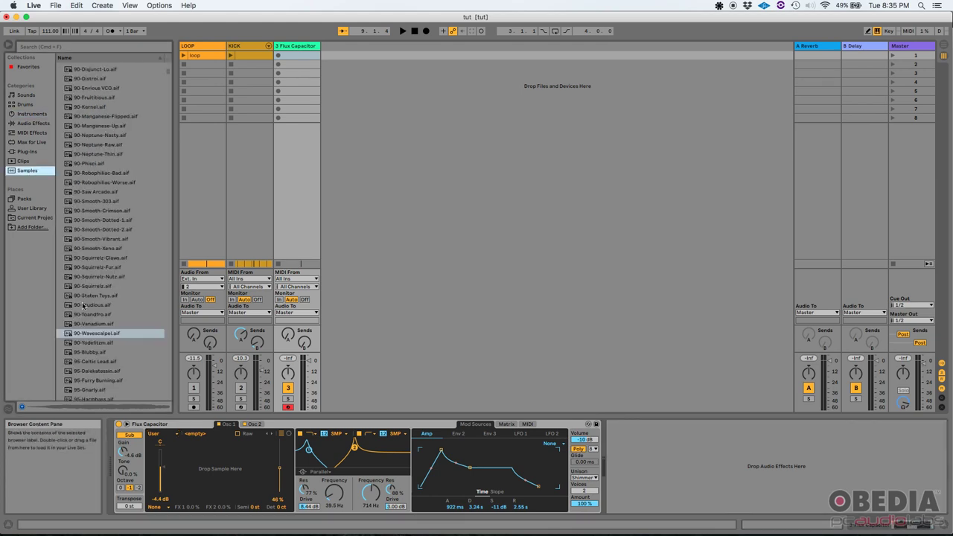
left_click_drag(85, 336, 216, 468)
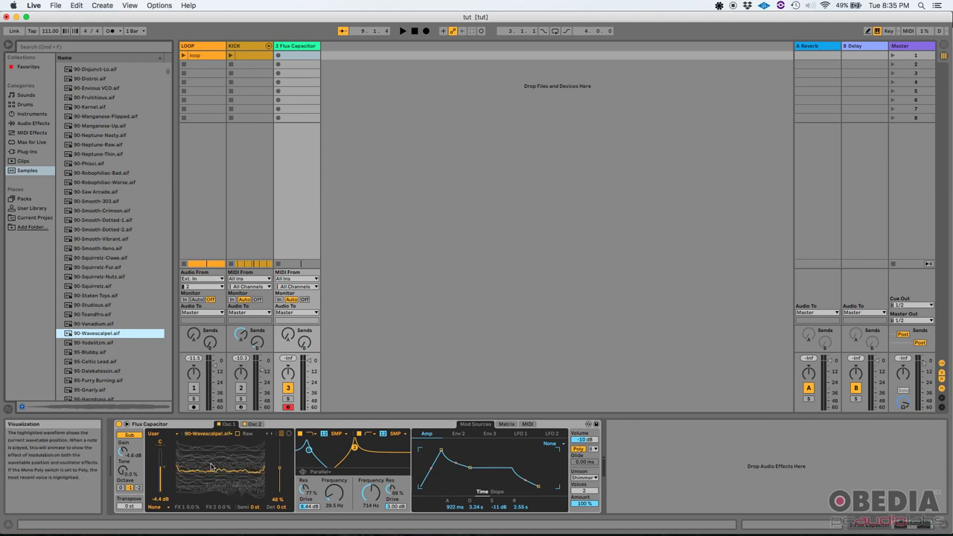
key("a")
Step: Add Channel EQ from Audio Effects right after the Flux Capacitor Wavetable device
left_click(37, 123)
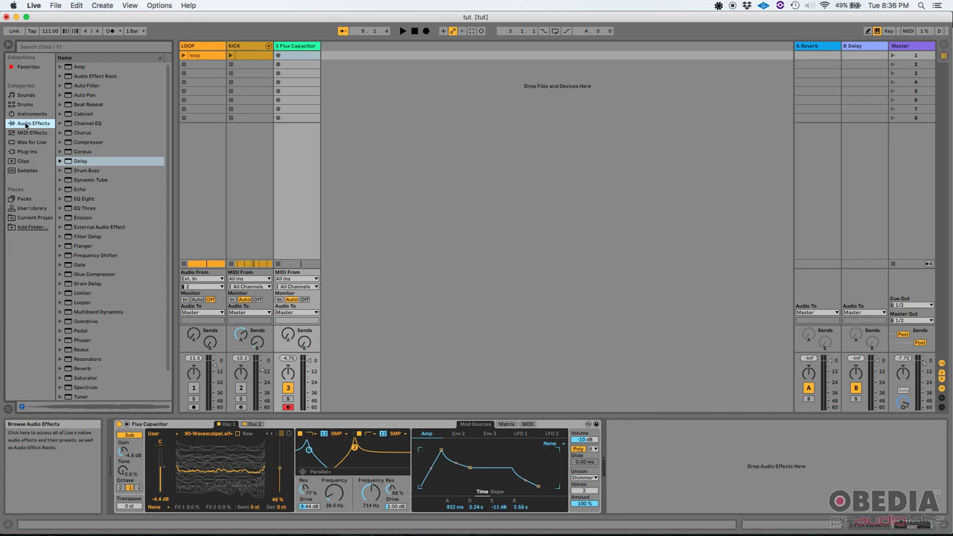
left_click(92, 123)
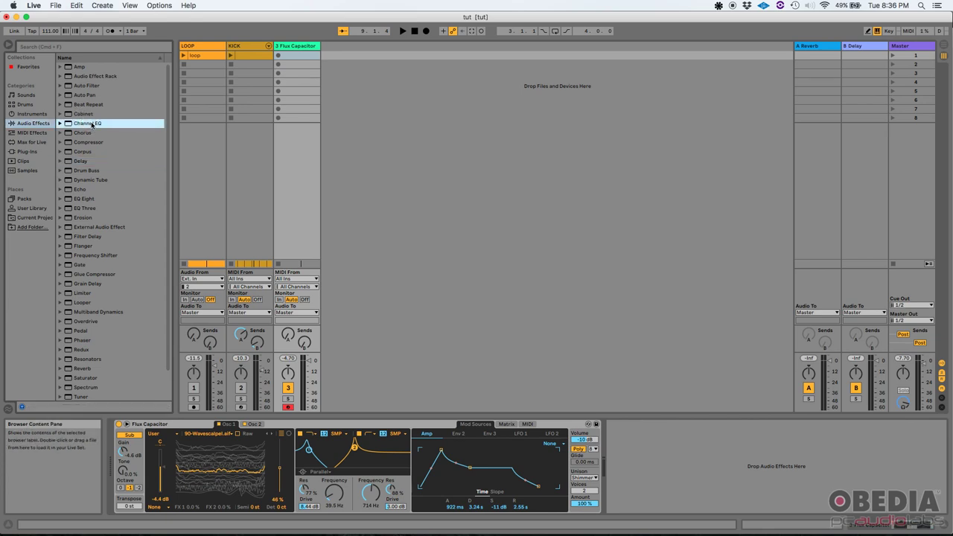
left_click_drag(91, 125, 617, 451)
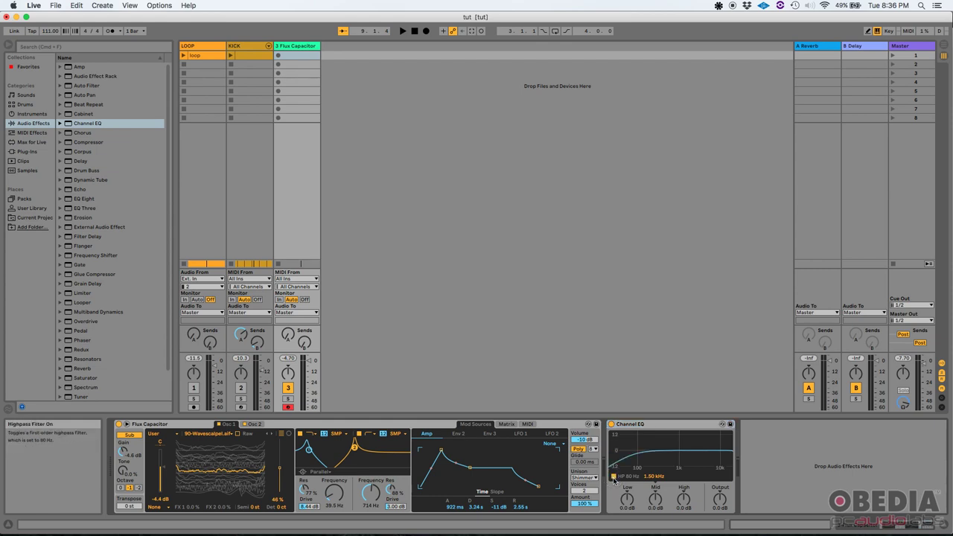
Step: Move the Channel EQ mid frequency, cut the Low and Mid gains, then bring Low back near 0 dB
mouse_move(651, 481)
left_mouse_down()
mouse_move(651, 462)
mouse_move(653, 493)
left_mouse_up()
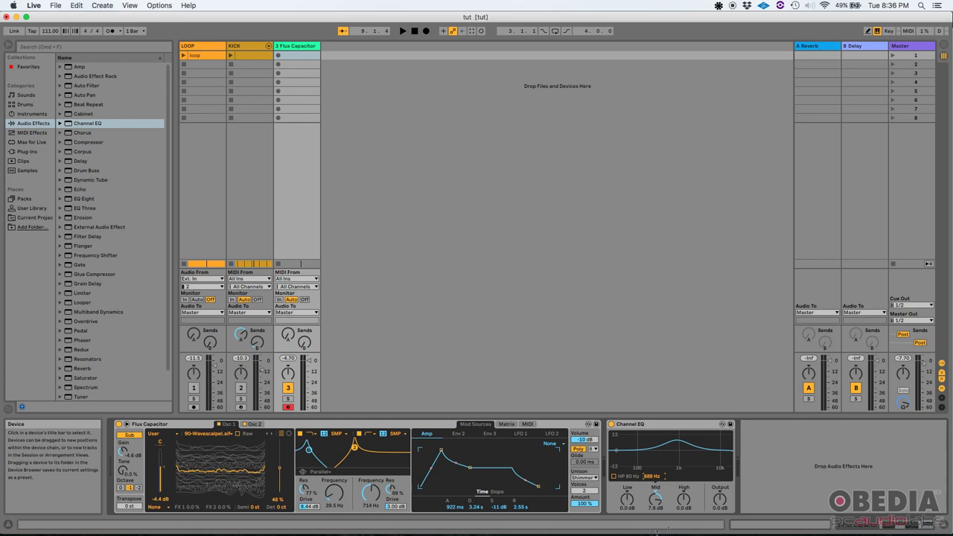
left_click_drag(627, 499, 627, 465)
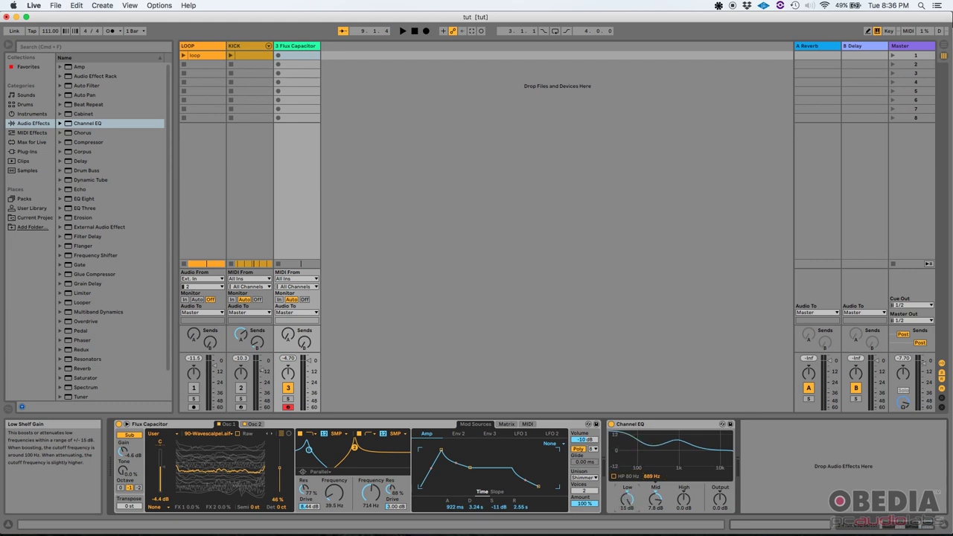
mouse_move(656, 499)
left_mouse_down()
mouse_move(656, 522)
mouse_move(655, 493)
mouse_move(683, 519)
mouse_move(683, 478)
mouse_move(684, 519)
mouse_move(655, 514)
left_mouse_up()
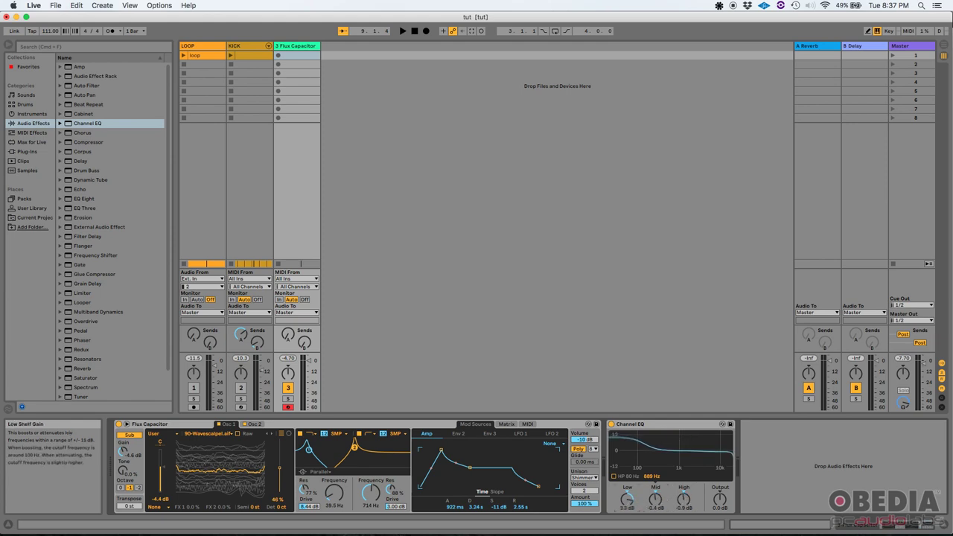
left_click_drag(627, 498, 627, 508)
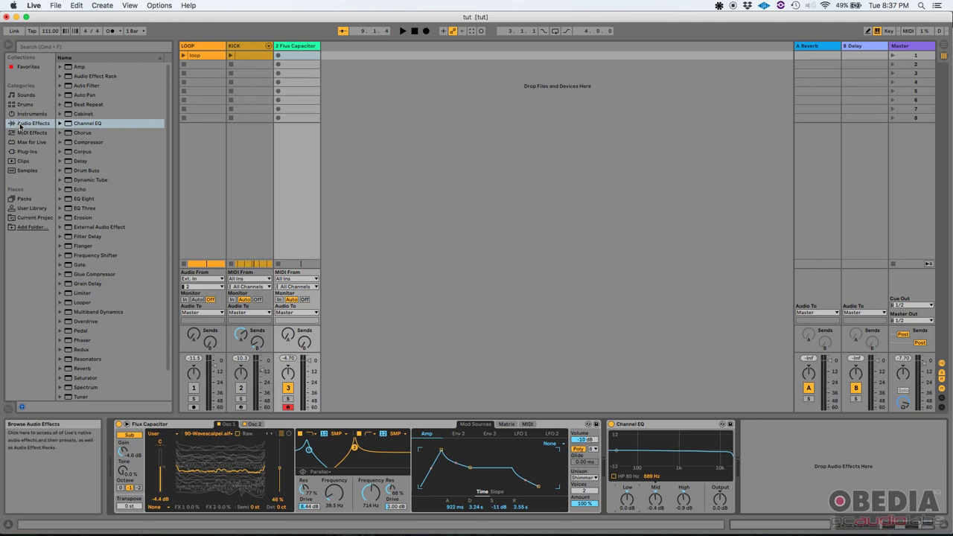
Step: Set the B Delay return's Delay to Time mode on both sides and adjust its filter and dry/wet
left_click(84, 162)
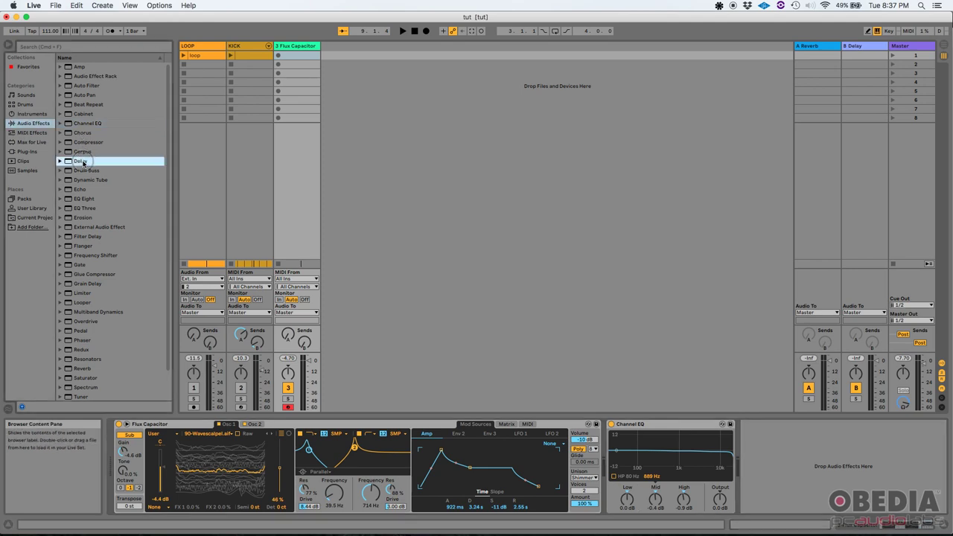
left_click(859, 50)
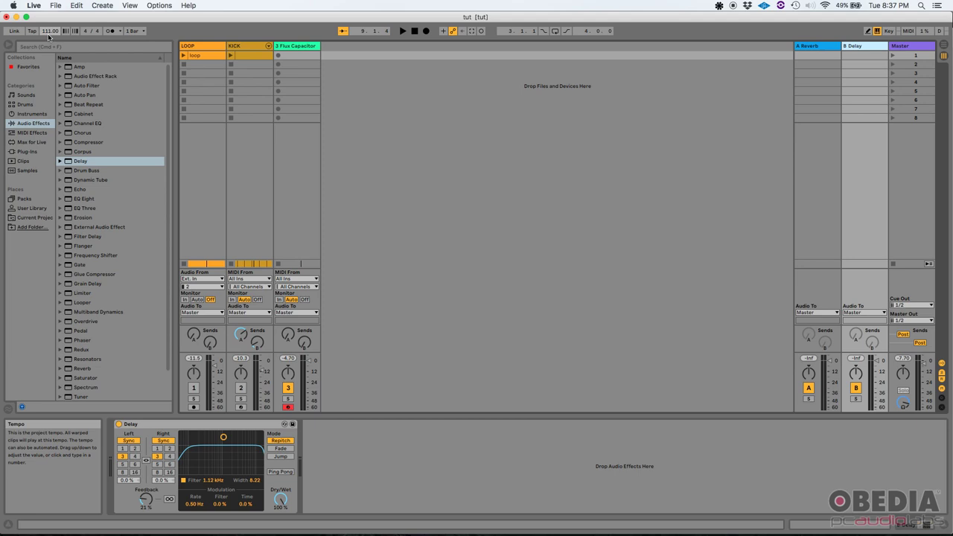
left_click(129, 441)
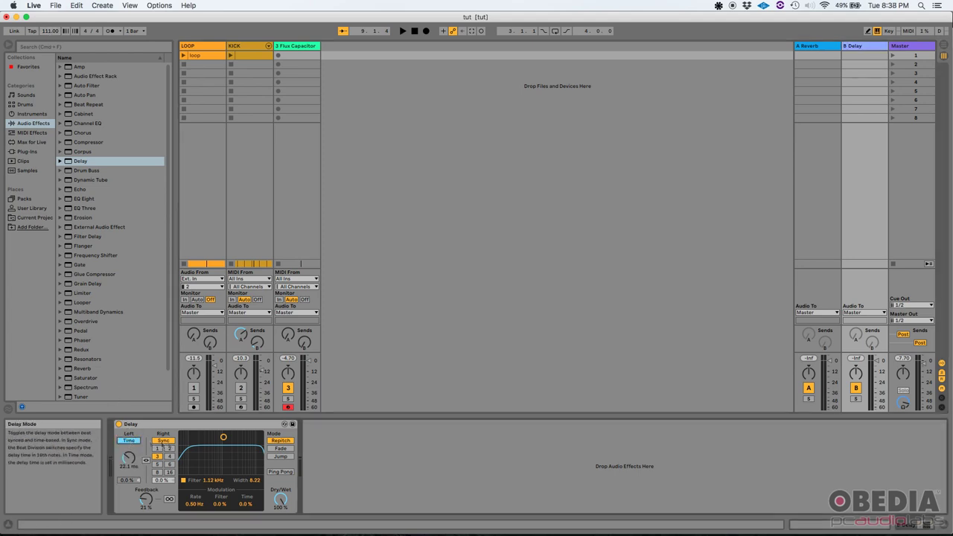
left_click(163, 441)
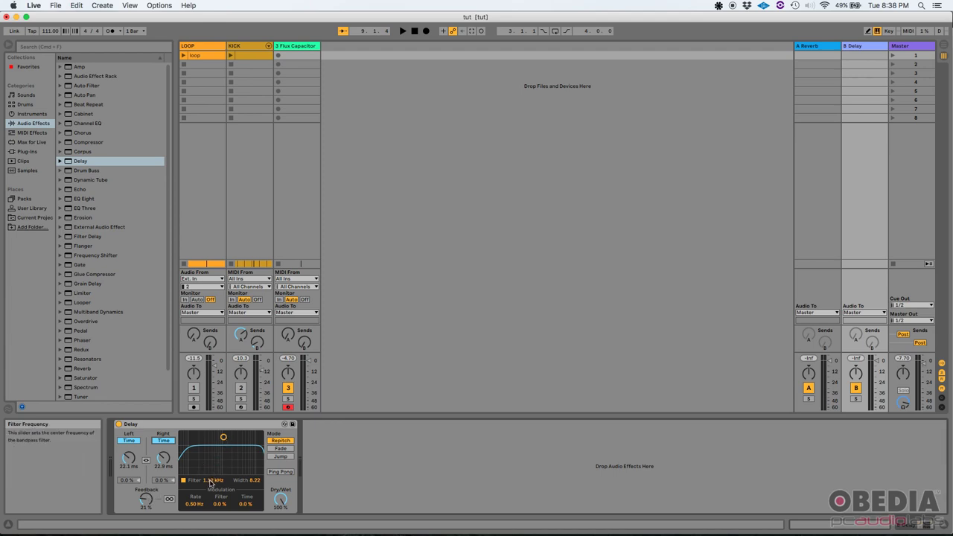
mouse_move(212, 480)
left_mouse_down()
mouse_move(212, 451)
mouse_move(213, 491)
mouse_move(212, 480)
left_mouse_up()
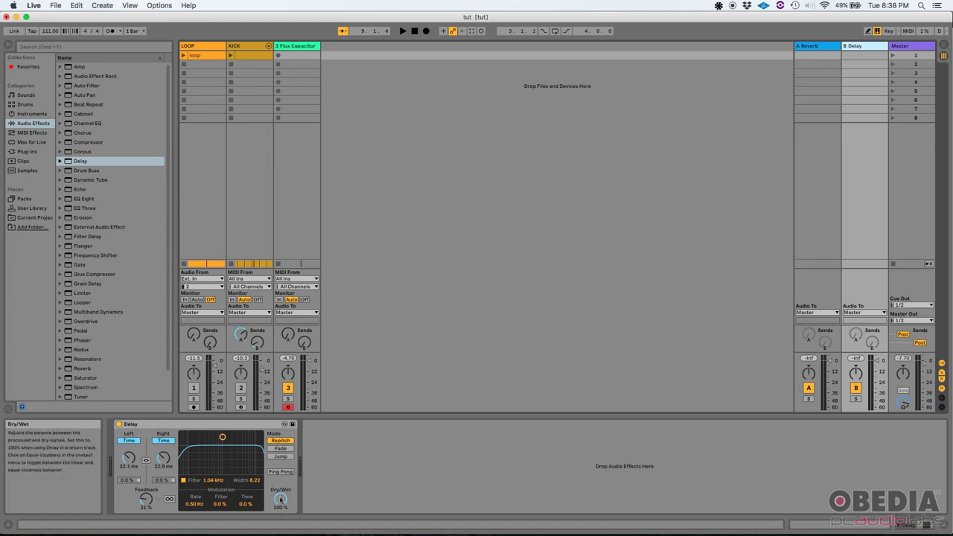
mouse_move(281, 500)
left_mouse_down()
mouse_move(280, 515)
mouse_move(280, 495)
left_mouse_up()
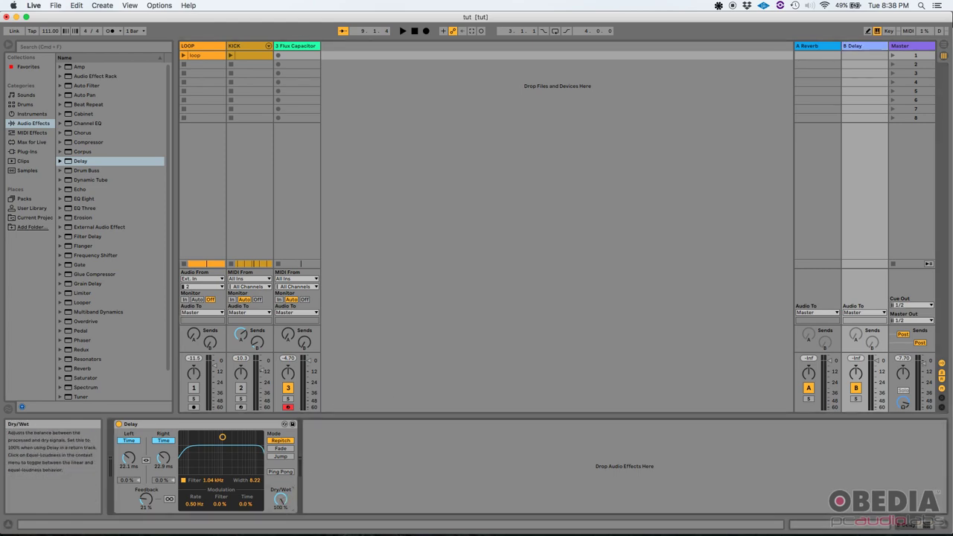
Step: Add a Delay after the Channel EQ on 3 Flux Capacitor, then view the B Delay return and Arrangement
left_click(295, 47)
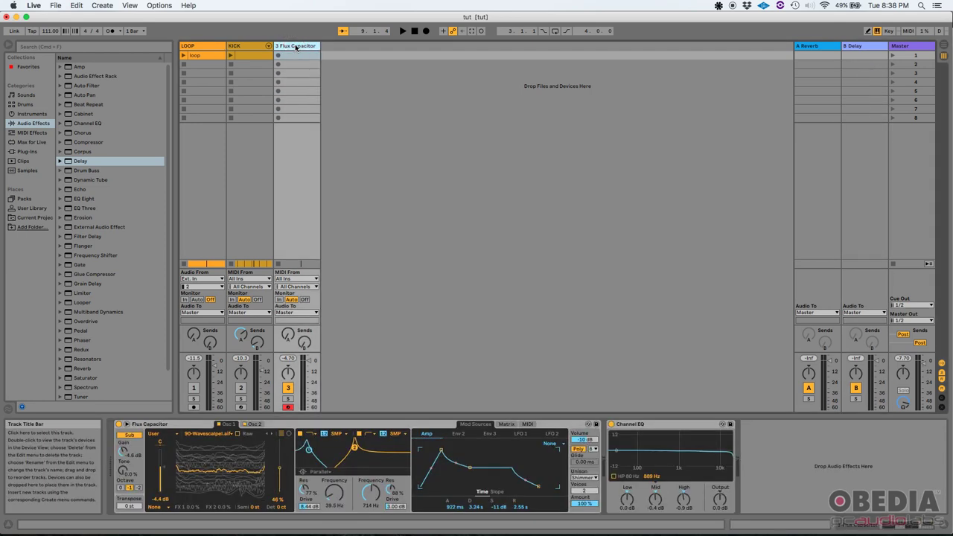
left_click_drag(82, 161, 760, 456)
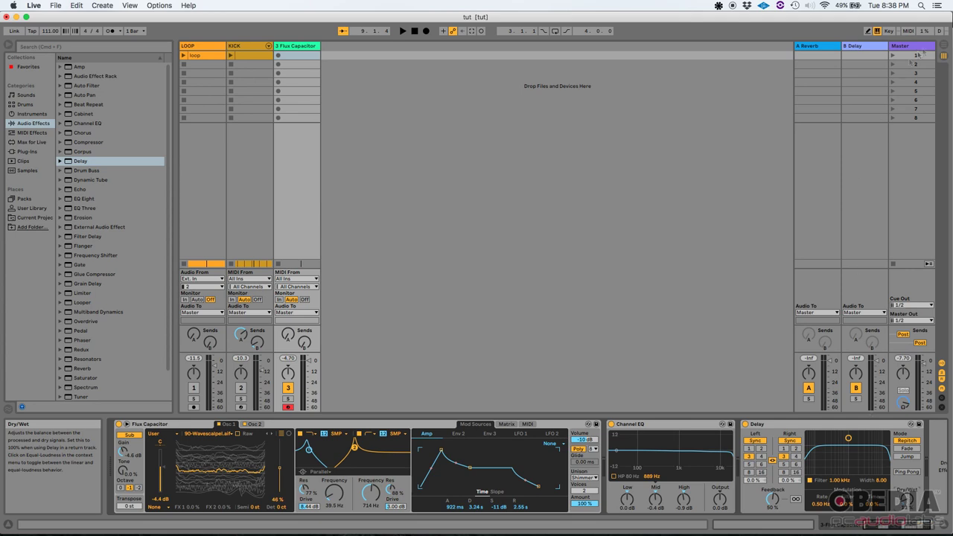
left_click(854, 46)
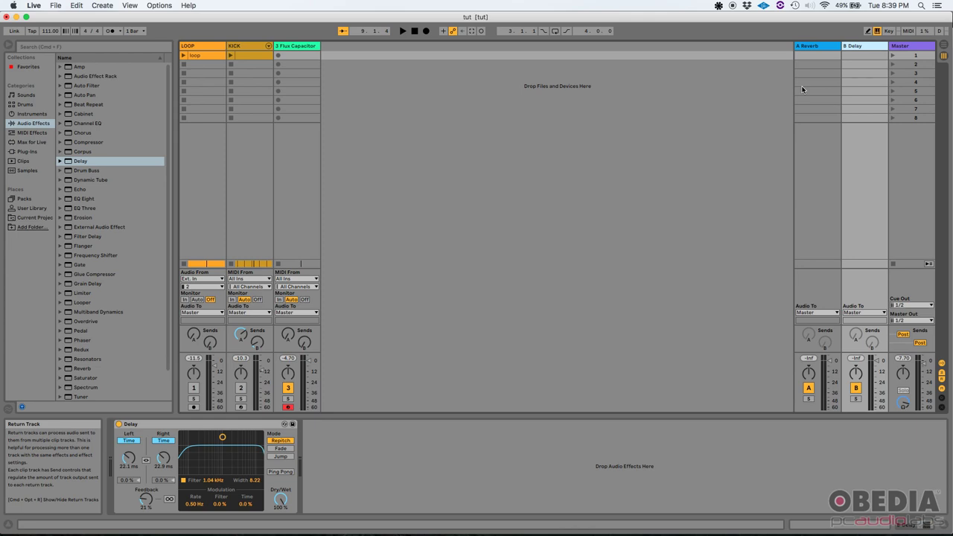
key("Tab")
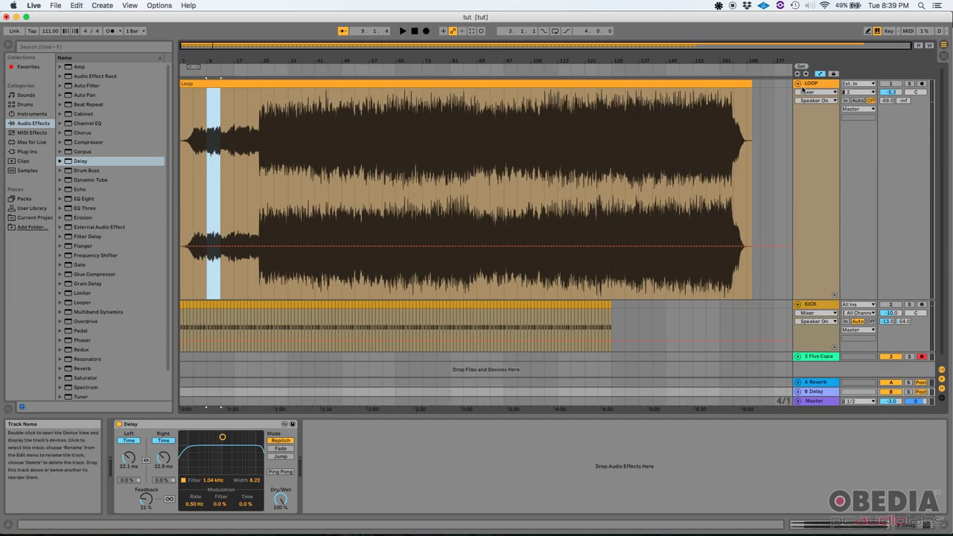
Step: Switch on the LOOP and KICK track activators in Session View, then return to the Arrangement
key("Tab")
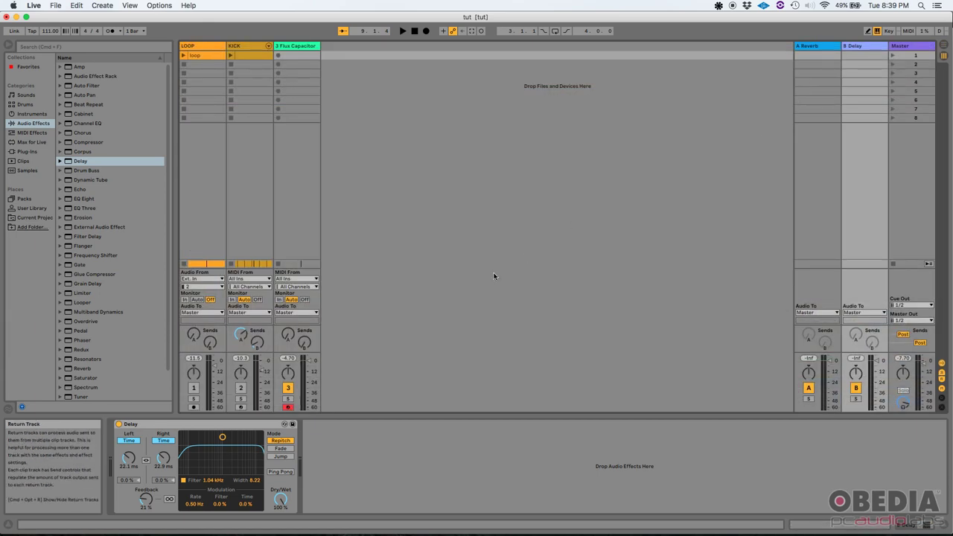
left_click(241, 388)
left_click(194, 388)
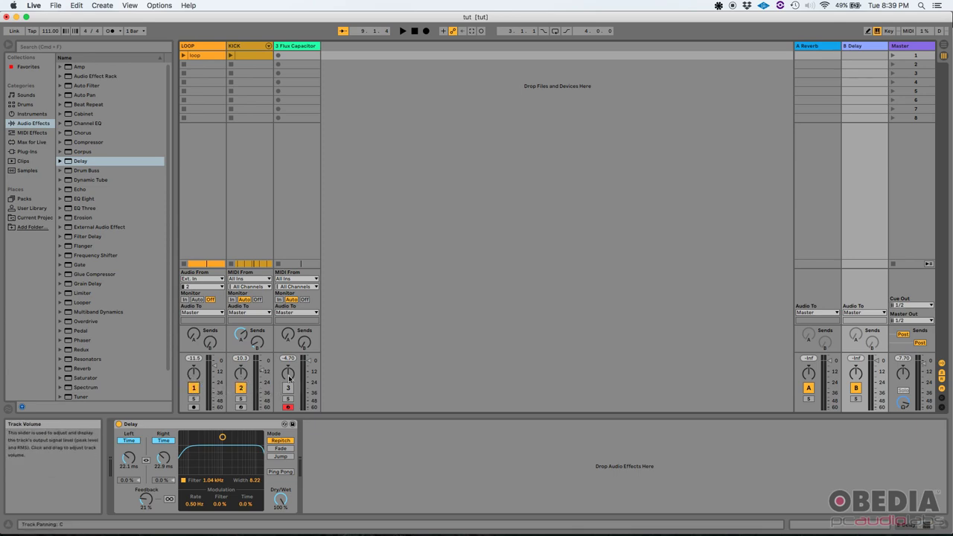
key("Tab")
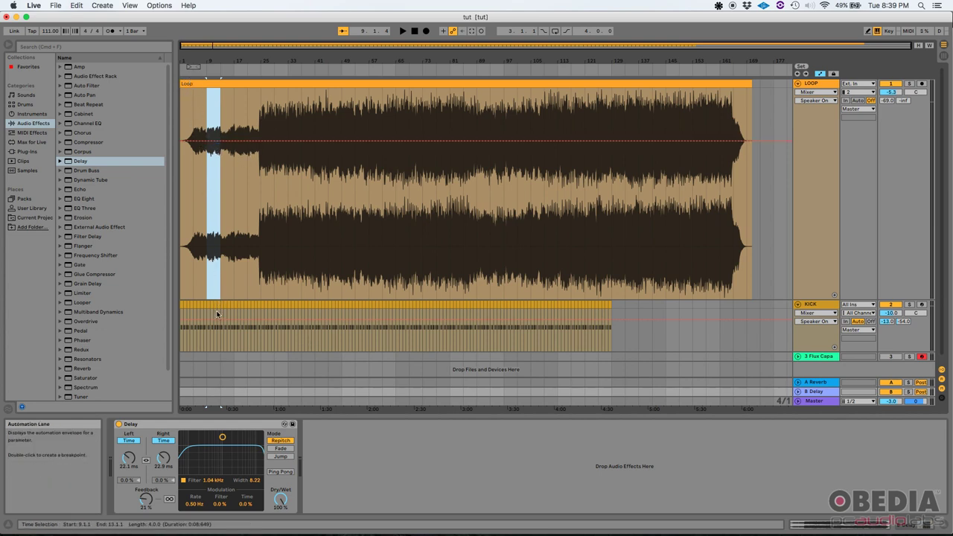
Step: Show the LOOP track's Mixer > Track Volume automation envelope and select a range in the LOOP clip
left_click(825, 92)
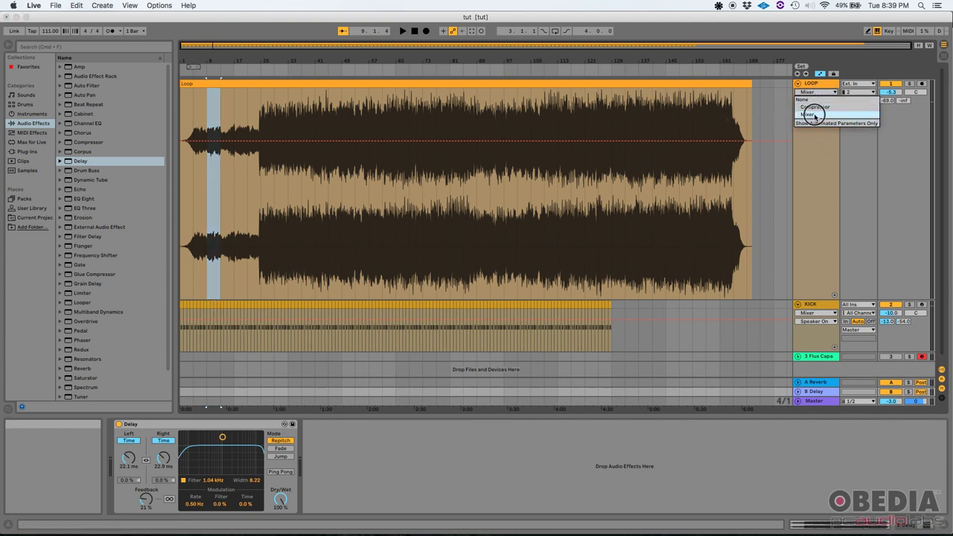
left_click(816, 115)
left_click(817, 100)
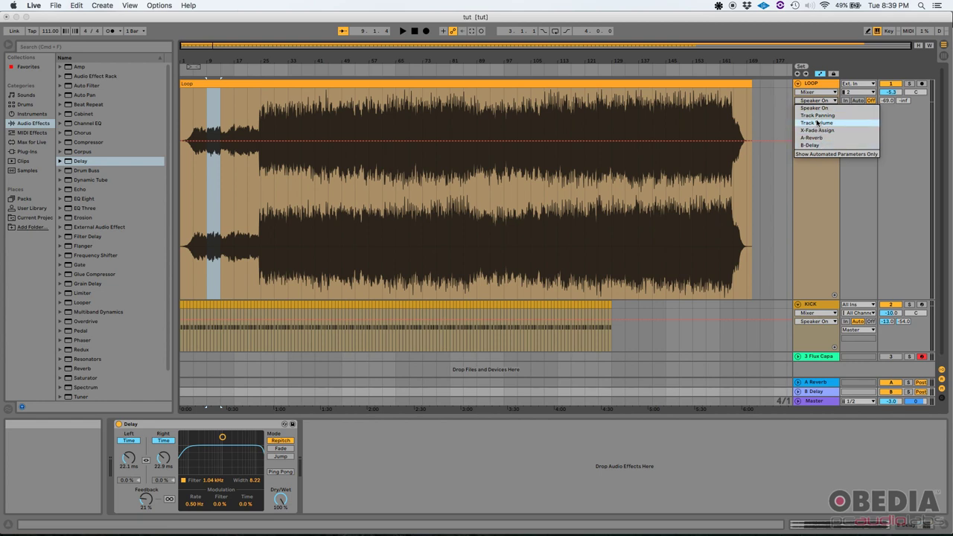
left_click(818, 123)
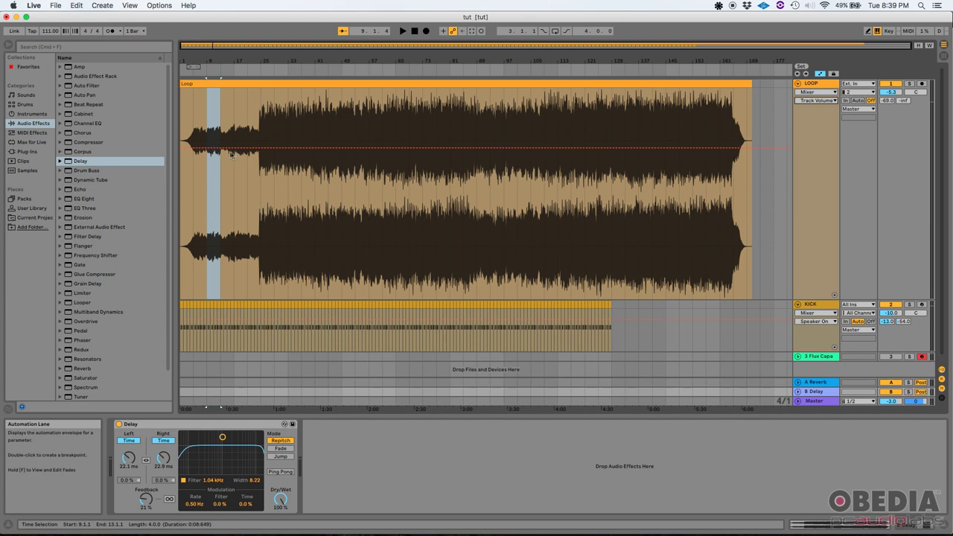
left_click(212, 119)
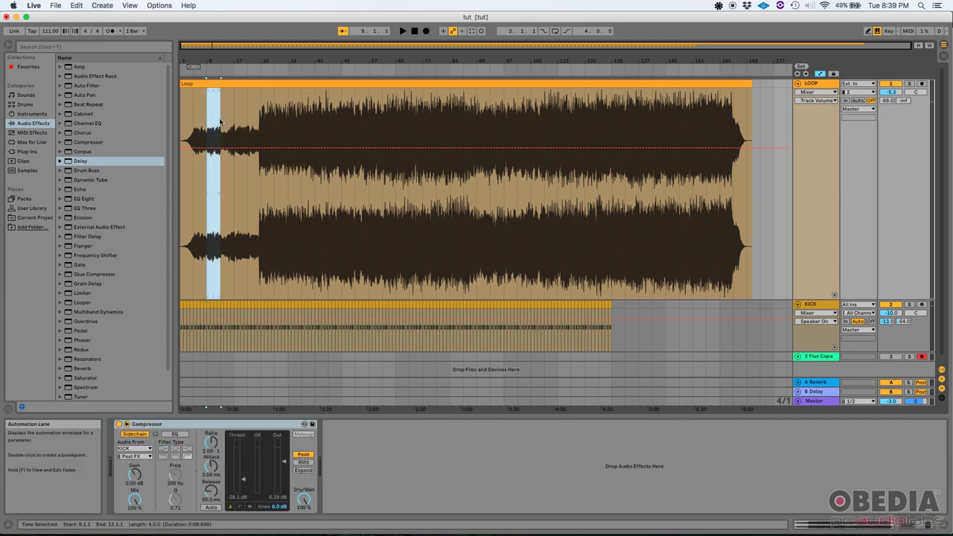
Step: Insert a ramp shape around bar 9 and a curved fade-down across bars 25–41 of LOOP's volume, then play
right_click(213, 166)
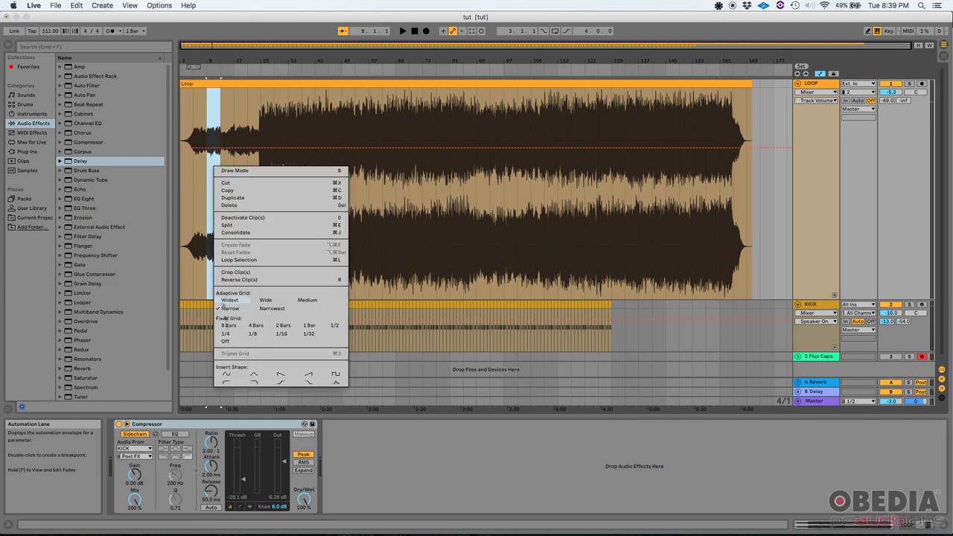
left_click(309, 374)
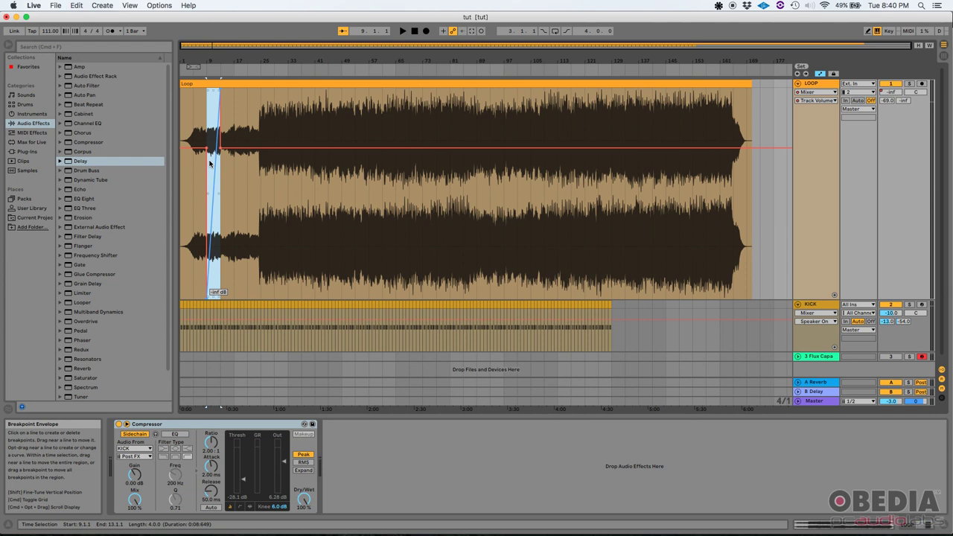
left_click_drag(260, 163, 314, 163)
right_click(267, 162)
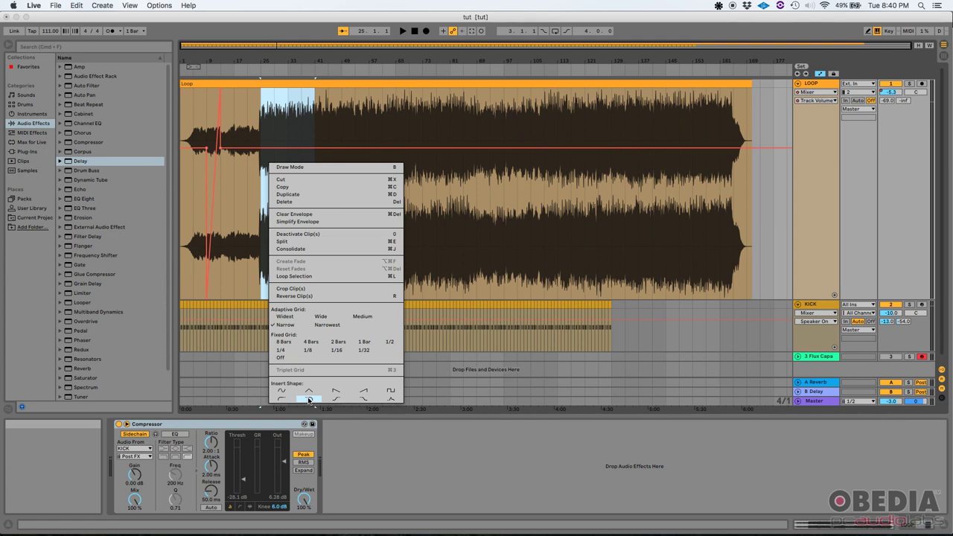
left_click(309, 399)
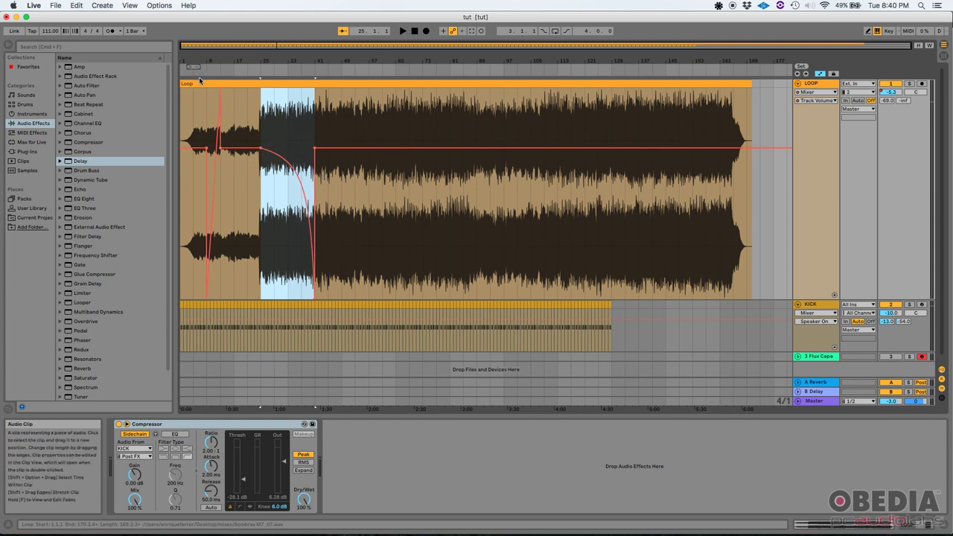
left_click(265, 71)
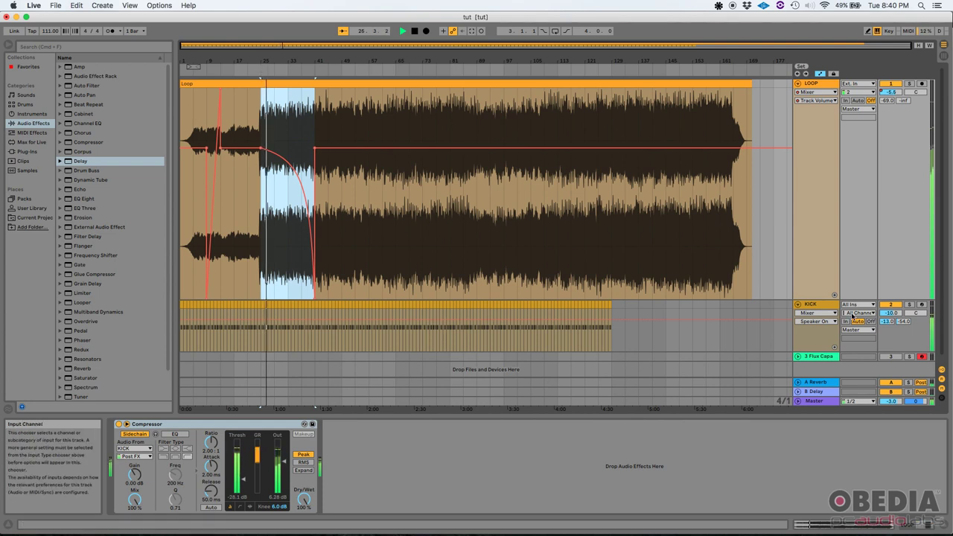
Step: Switch off the KICK track while the fade plays, then stop playback near bar 41
left_click(891, 304)
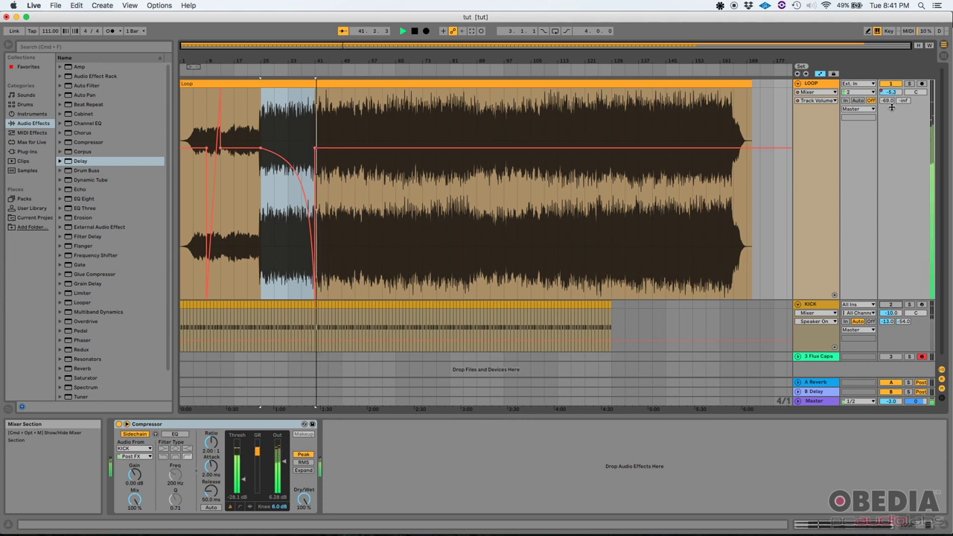
key("space")
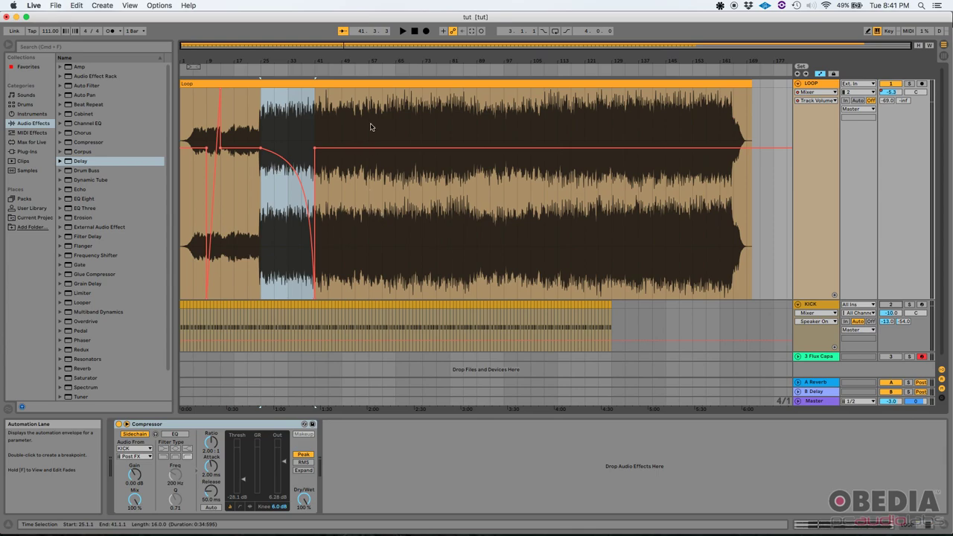
Step: Zoom deep into the waveform at bar 41, zoom back out, and show the KICK track's devices
mouse_move(347, 47)
left_mouse_down()
mouse_move(351, 281)
mouse_move(352, 201)
mouse_move(352, 227)
left_mouse_up()
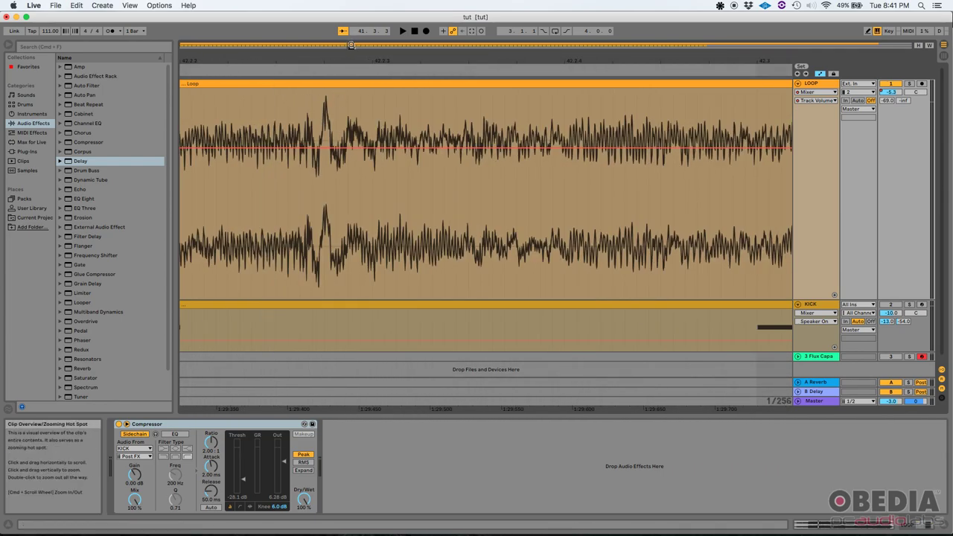
left_click_drag(351, 46, 453, 46)
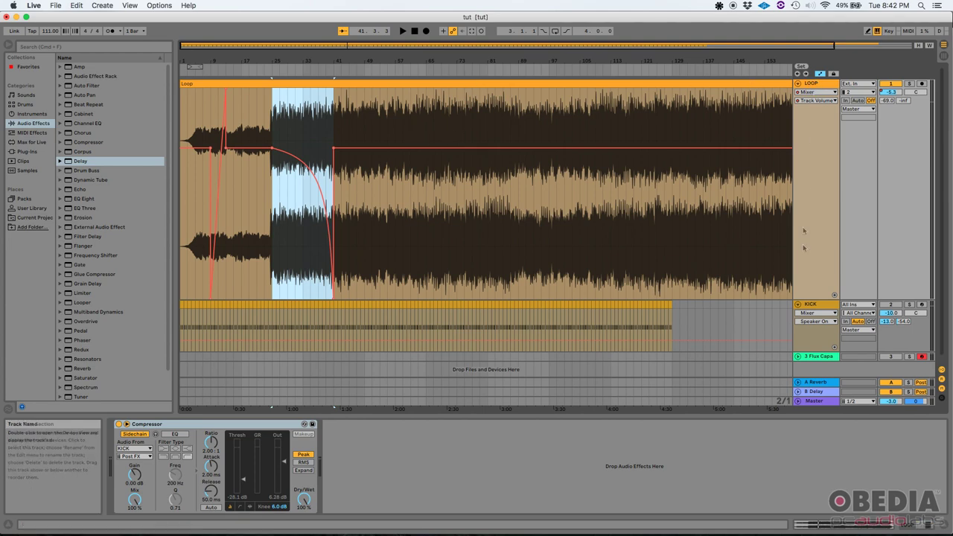
left_click(816, 306)
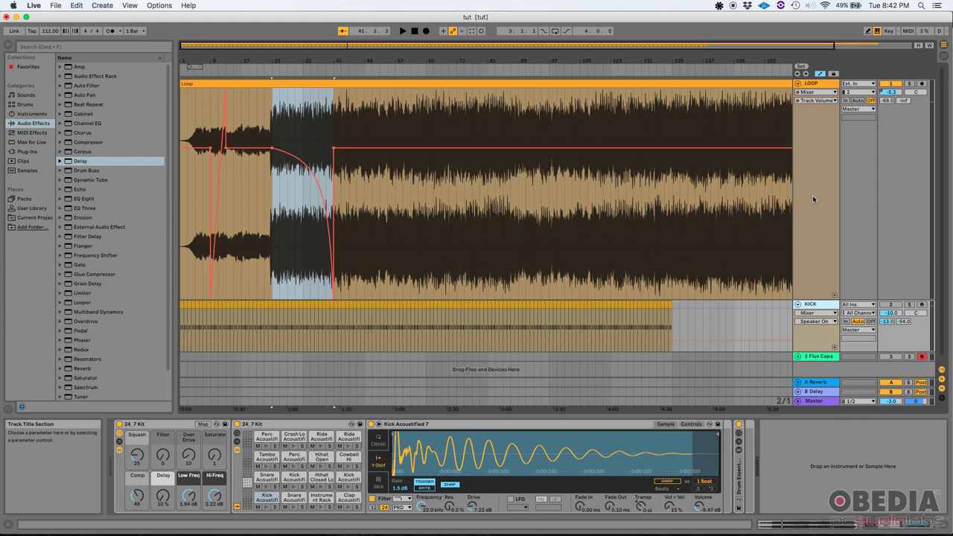
Step: Show the LOOP track's Compressor, reactivate the KICK track, then play from later in the song and stop
left_click(808, 83)
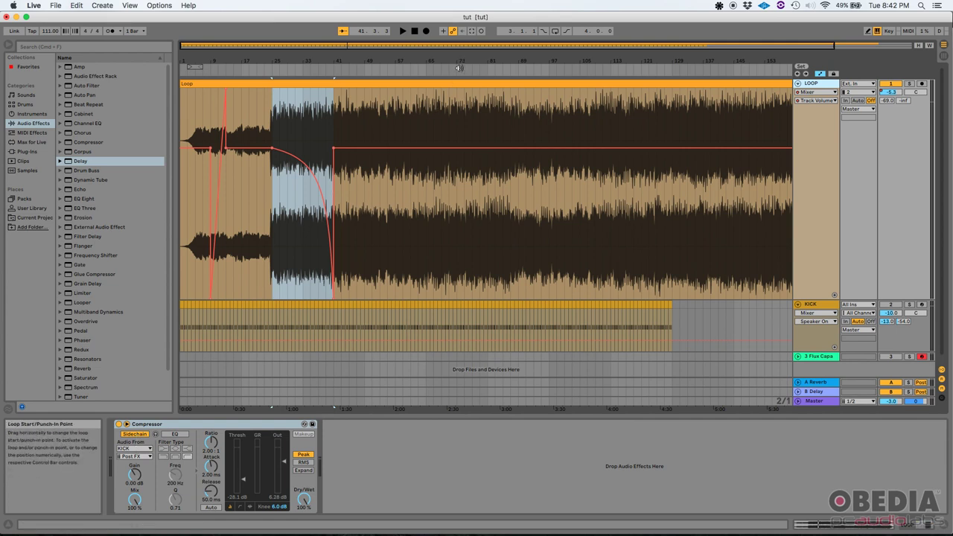
left_click(892, 304)
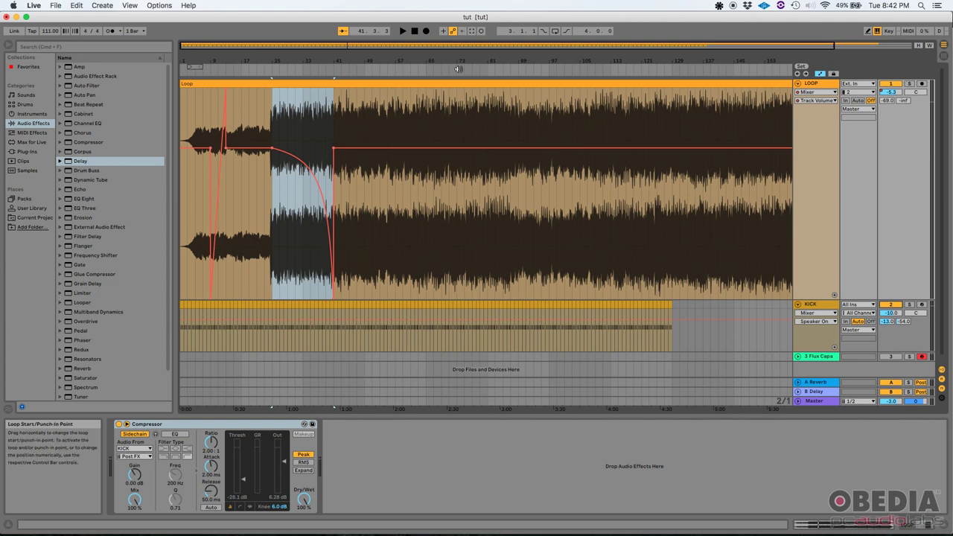
left_click(458, 69)
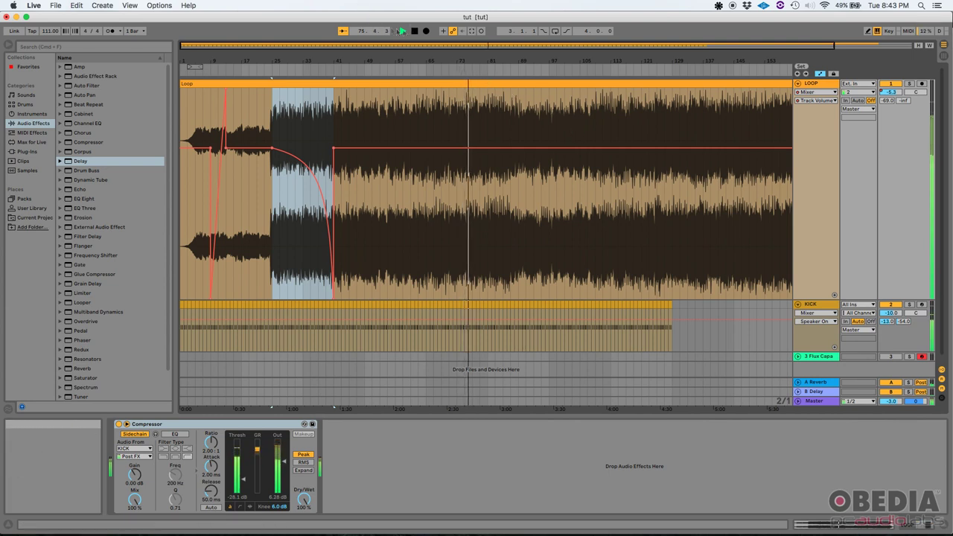
left_click(414, 31)
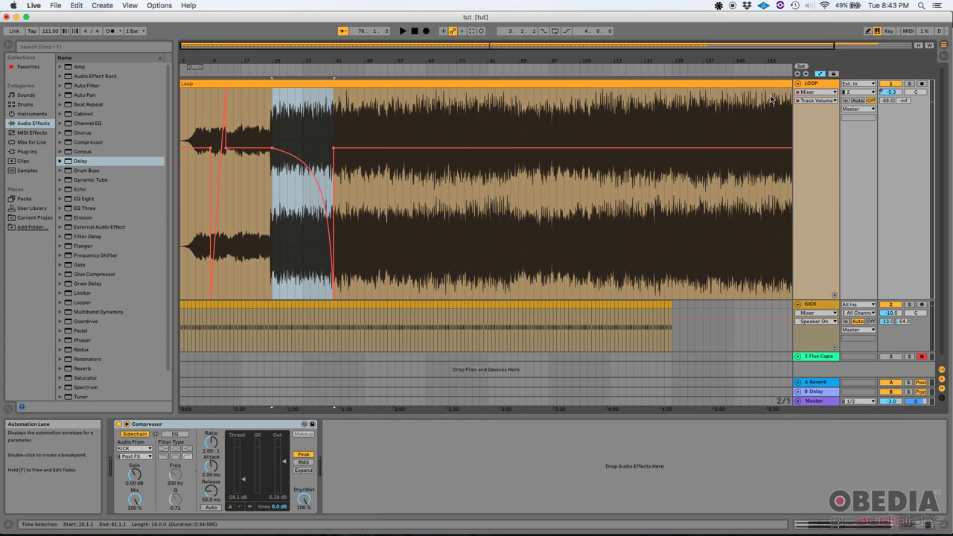
Step: Turn off automation mode on the LOOP track so its full waveform shows, leaving it unfrozen
left_click(815, 82)
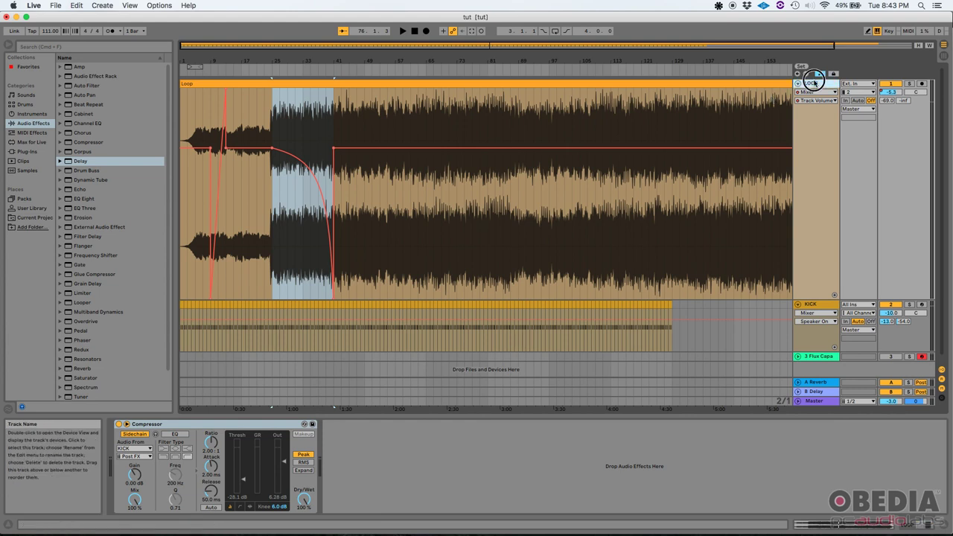
left_click(808, 157)
right_click(818, 161)
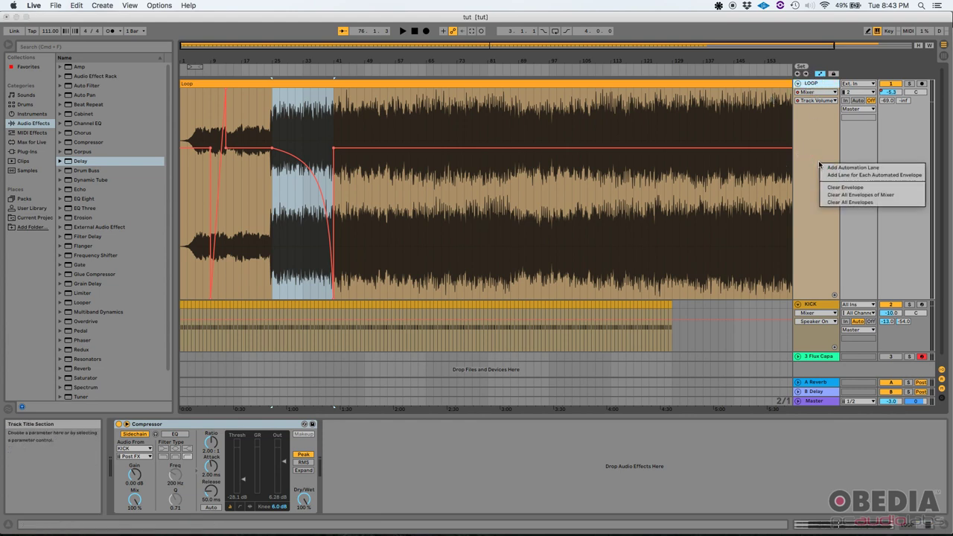
left_click(816, 147)
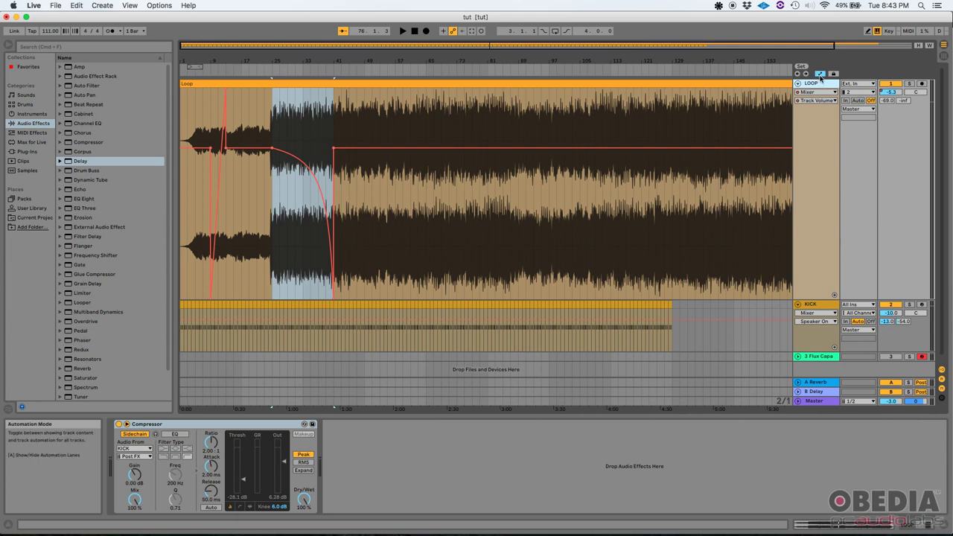
left_click(819, 73)
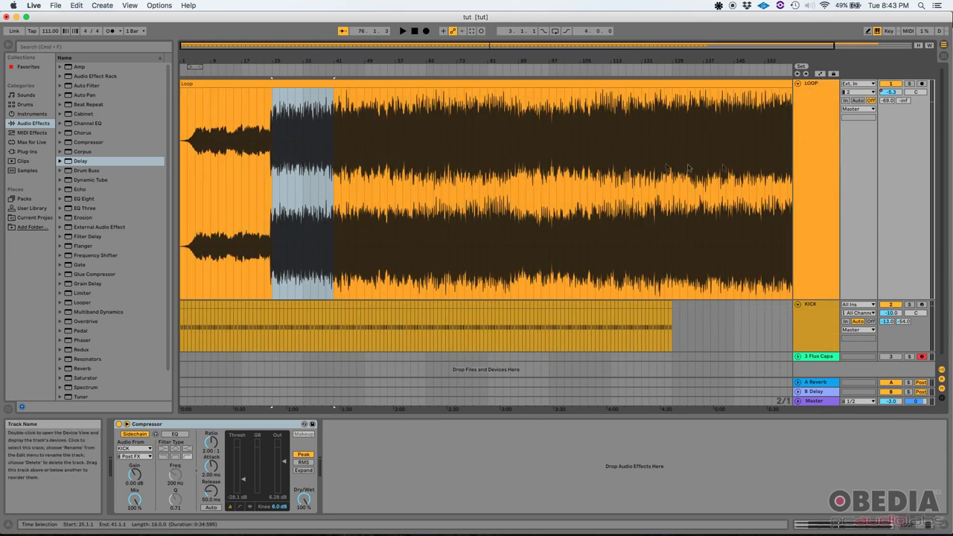
right_click(811, 167)
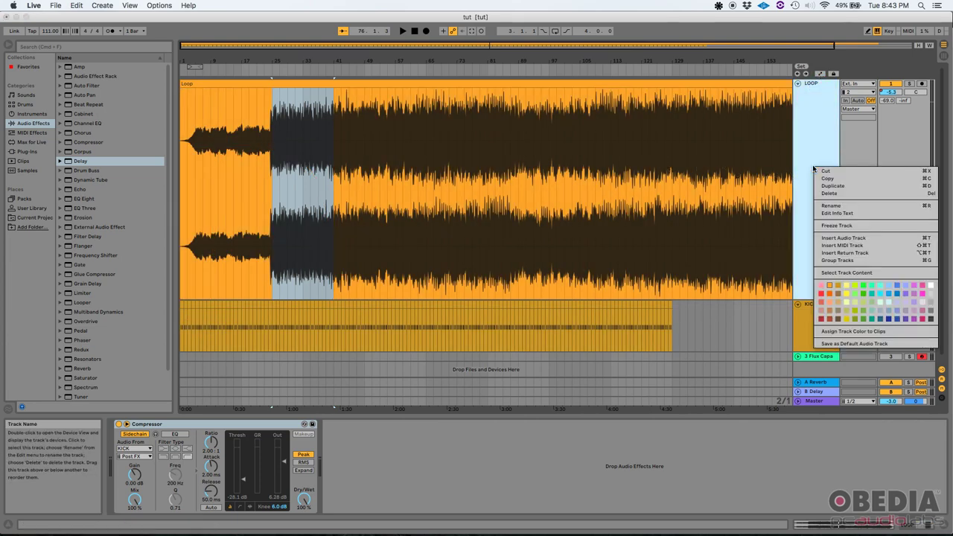
left_click(808, 222)
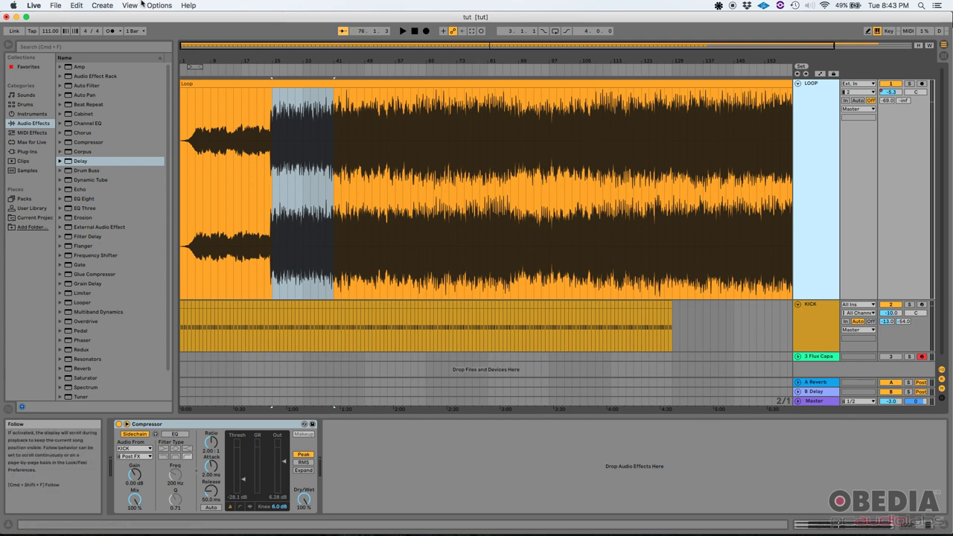
Step: Set the insert point at bar 71 and bring up File > Export Audio/Video
left_click(449, 138)
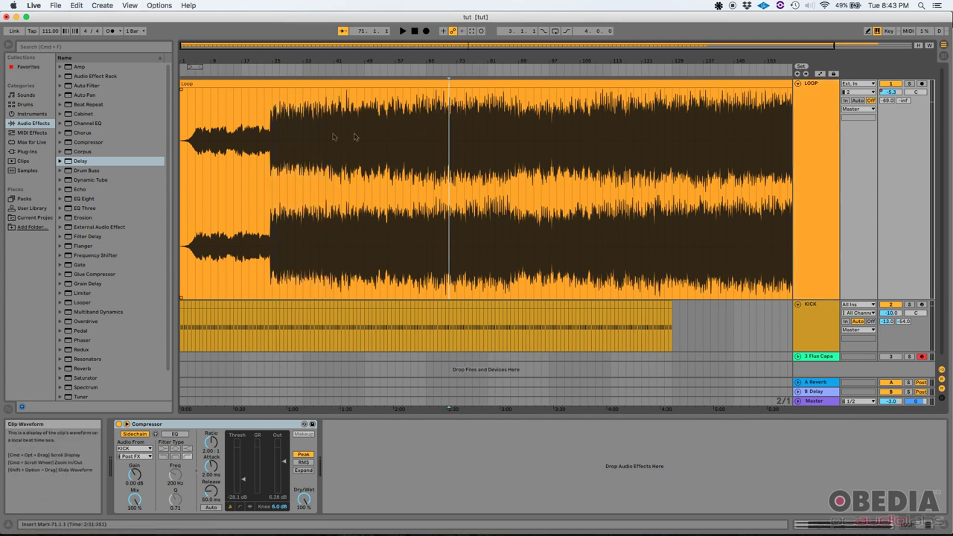
left_click(55, 5)
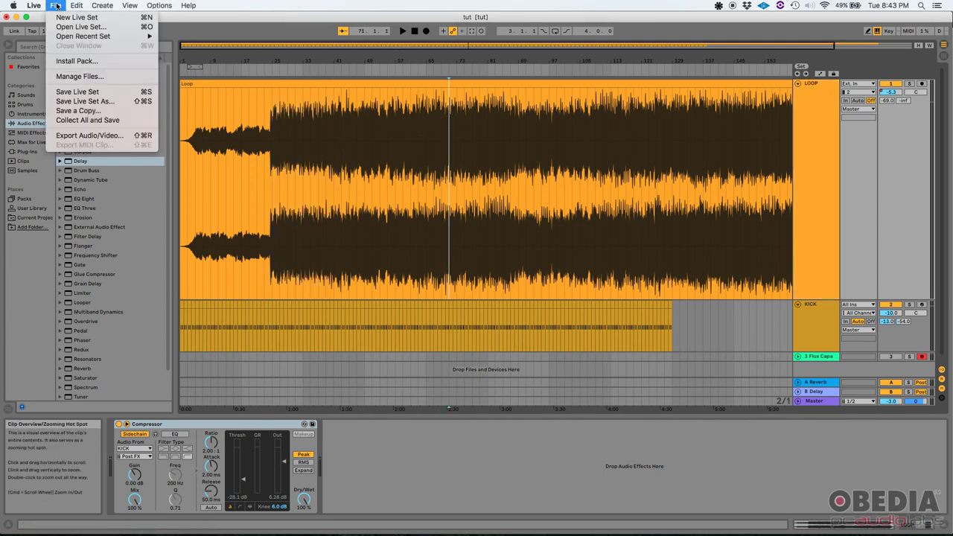
left_click(95, 136)
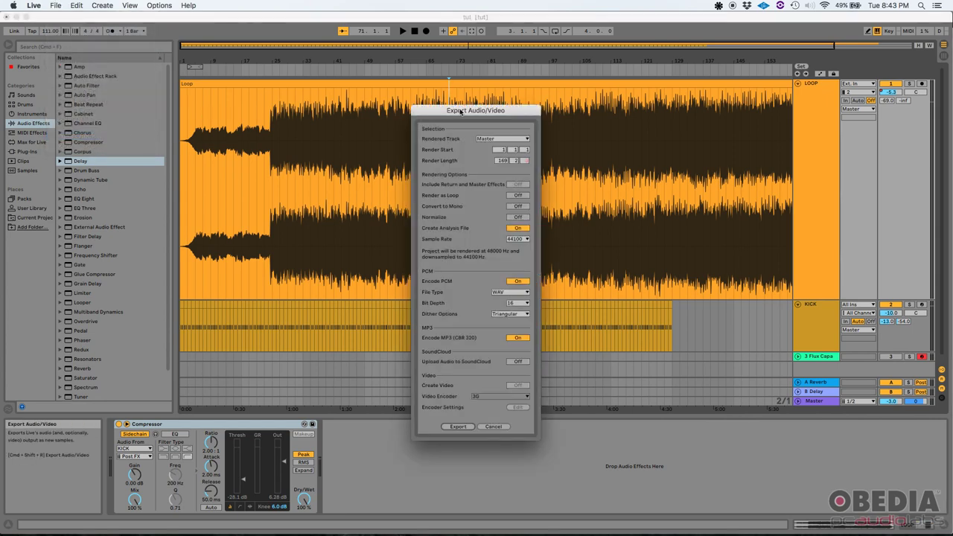
Step: Set Rendered Track to All Individual Tracks with Include Return and Master Effects On, then cancel
left_click(490, 139)
left_click(492, 154)
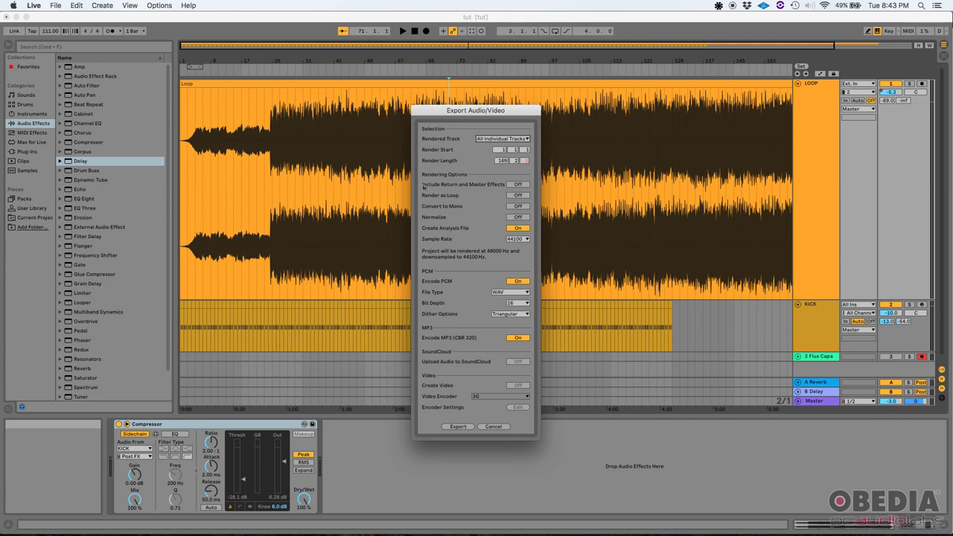
left_click(519, 186)
left_click(494, 427)
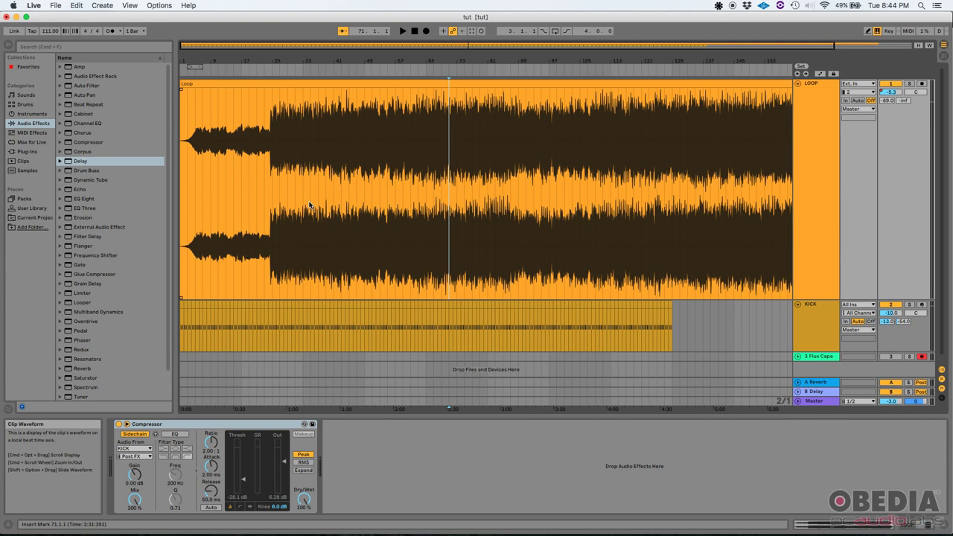
Step: Show the Plug-Ins category with the VST3 folder expanded, and switch to Session view
left_click(28, 151)
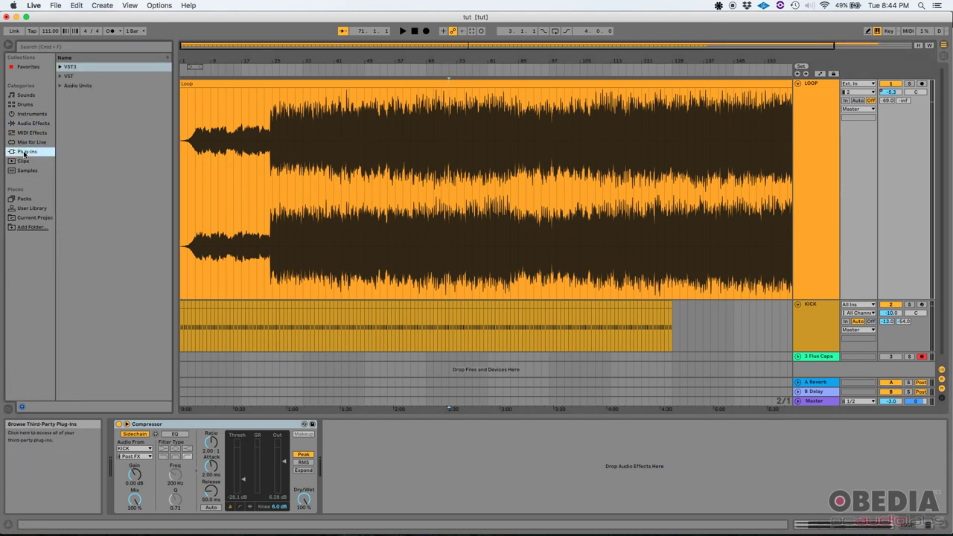
left_click(60, 67)
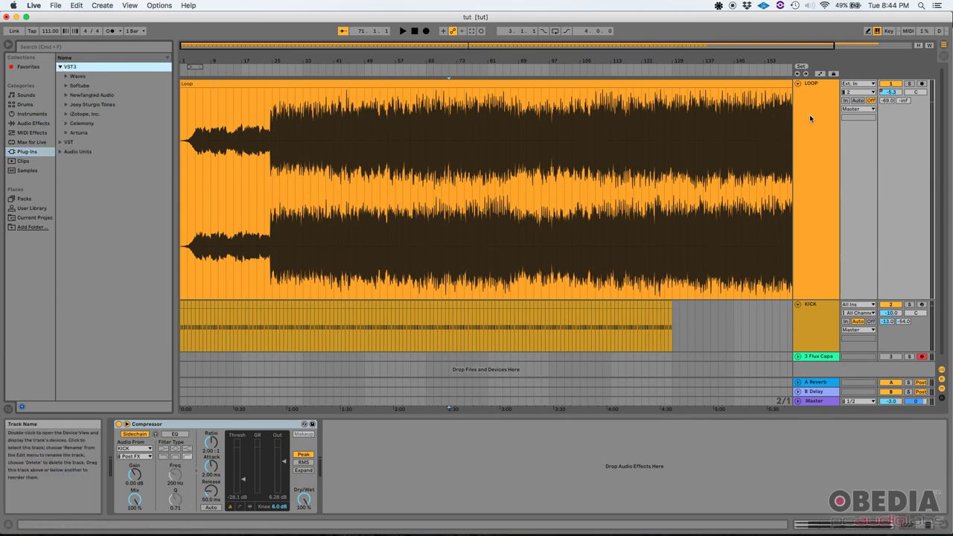
key("Tab")
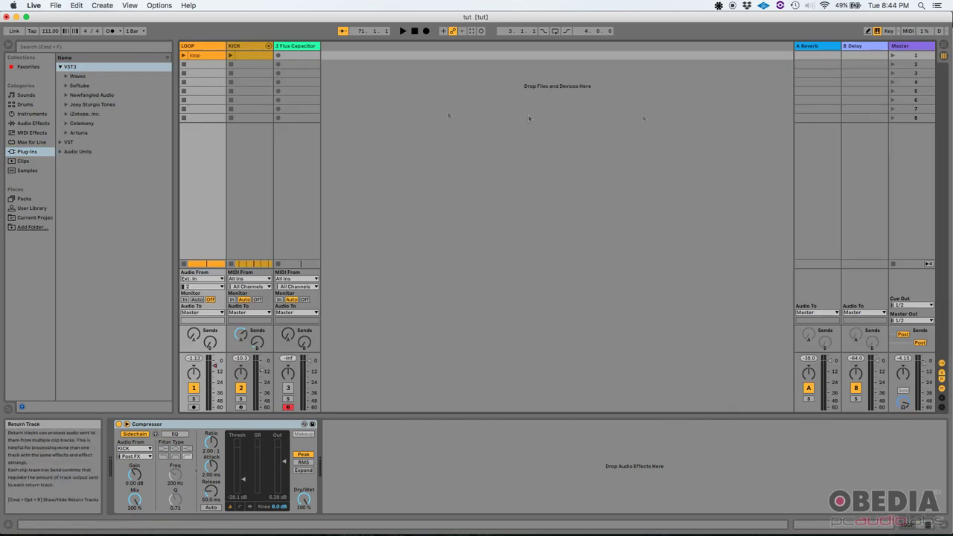
Step: View the Arturia VST3 plug-ins, then collapse the VST3 folder
left_click(60, 67)
left_click(60, 67)
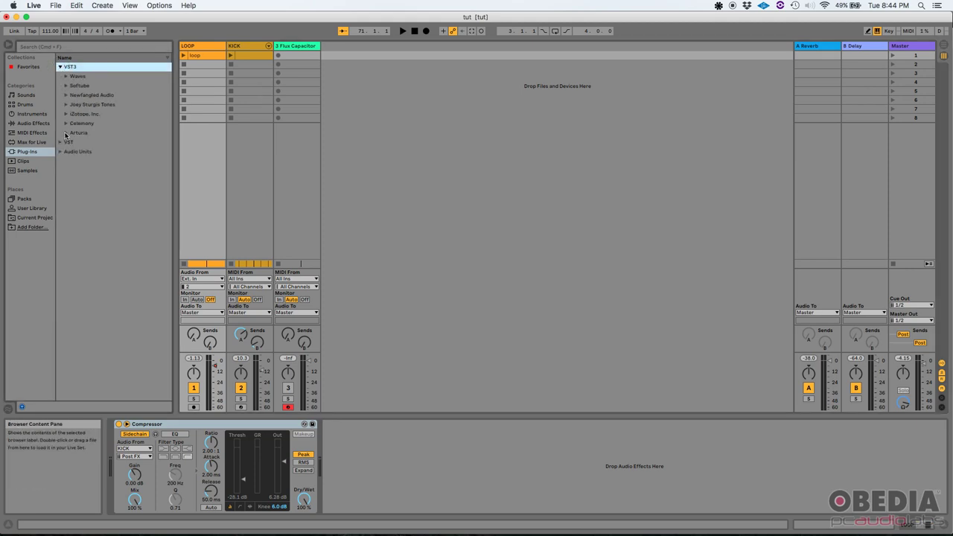
left_click(65, 133)
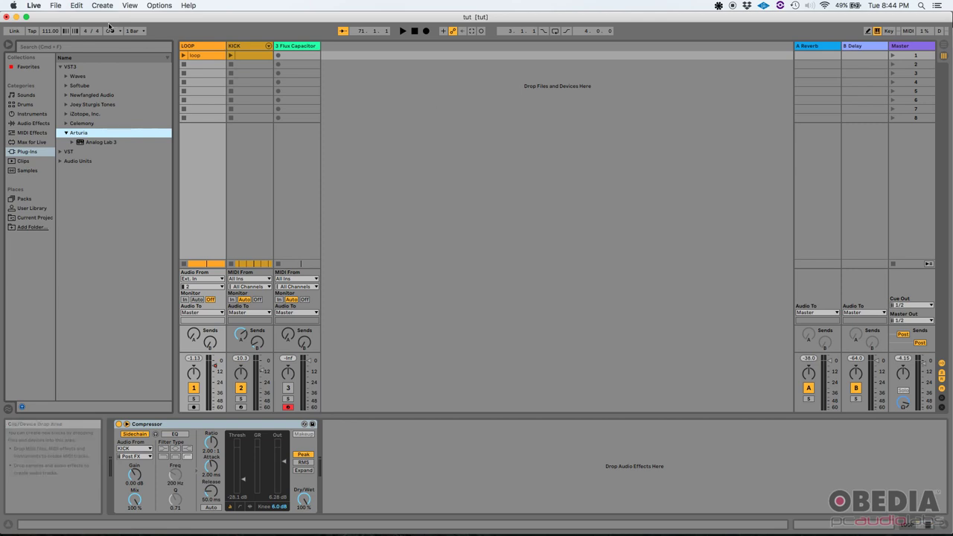
left_click(69, 68)
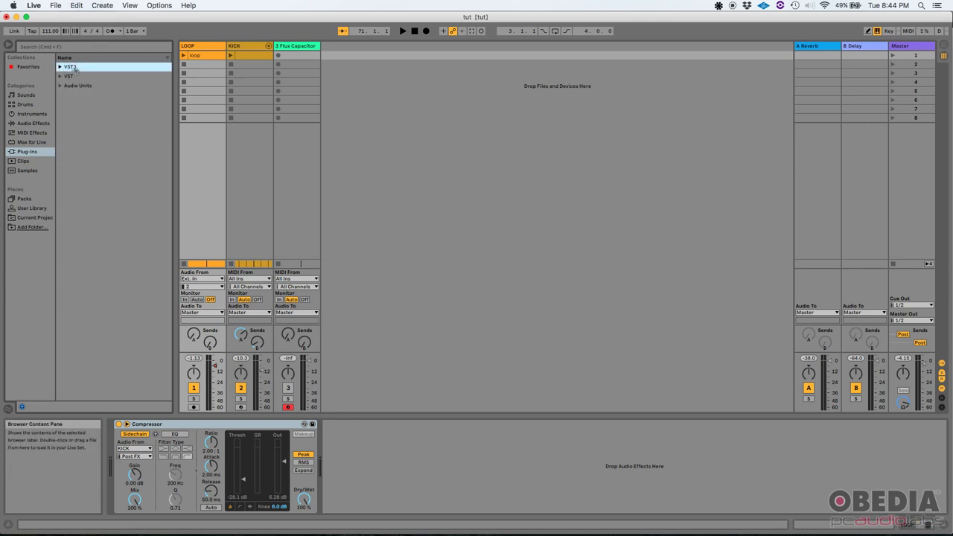
left_click(33, 5)
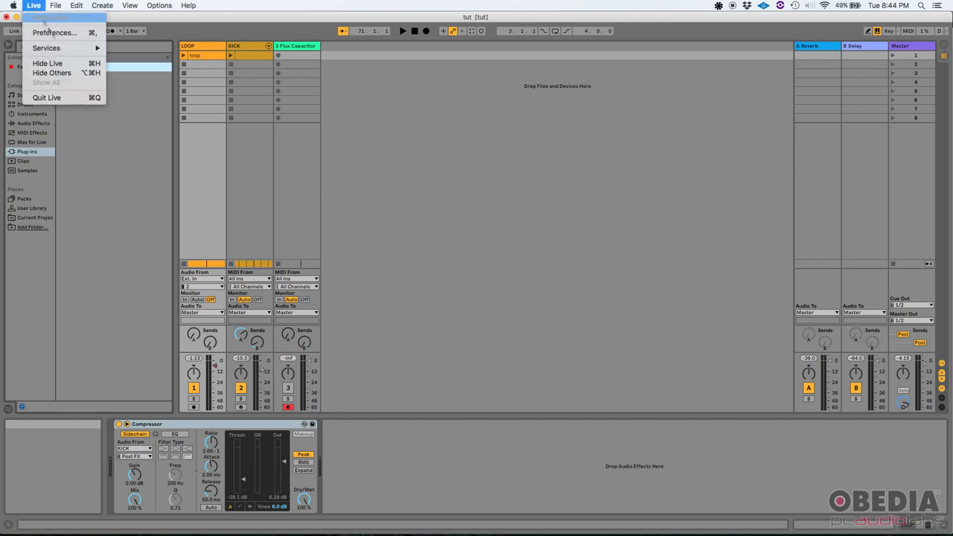
left_click(56, 34)
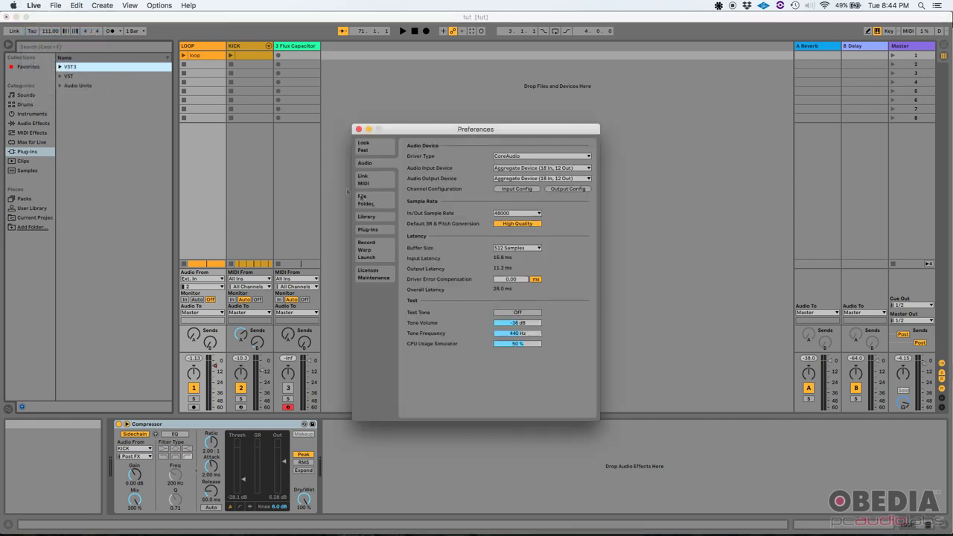
left_click(373, 232)
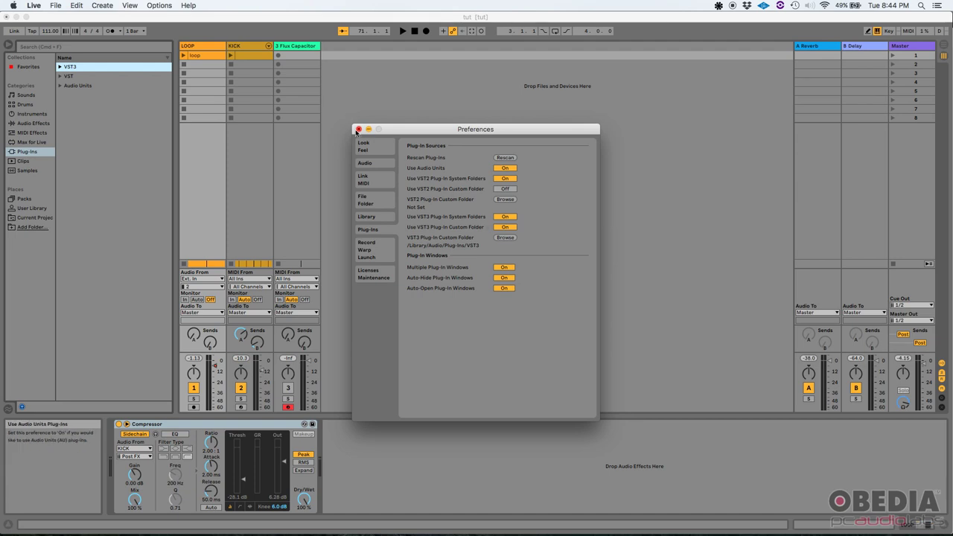
left_click(358, 130)
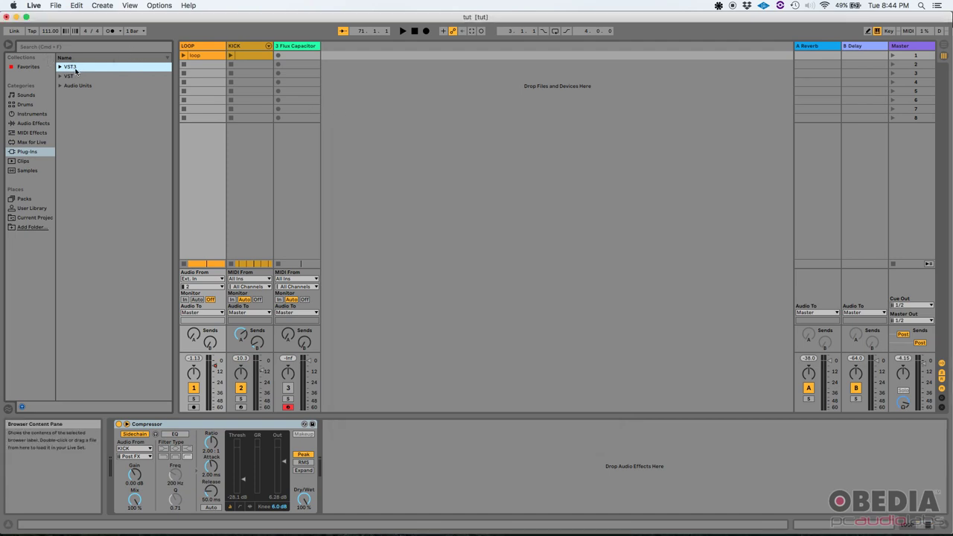
key("super+Tab")
key("super+Tab")
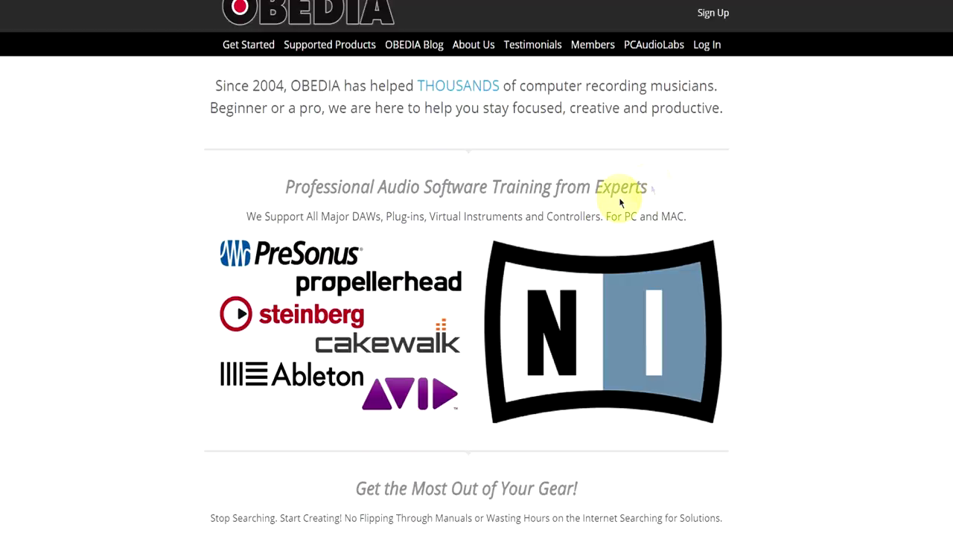
Step: Scroll the OBEDIA page down to Rates and Services and bring up the SIGN UP NOW Get Started form
scroll(618, 198, "down", 15)
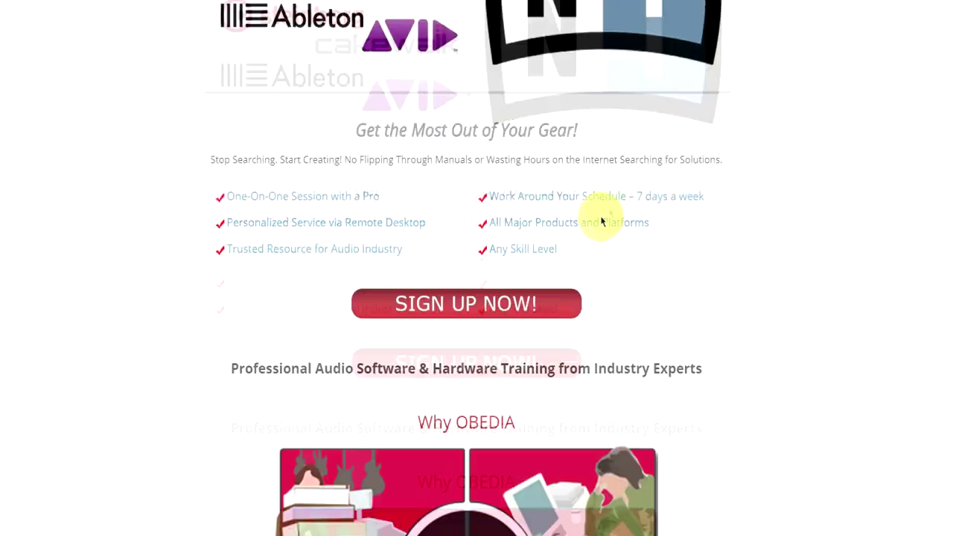
scroll(568, 234, "down", 15)
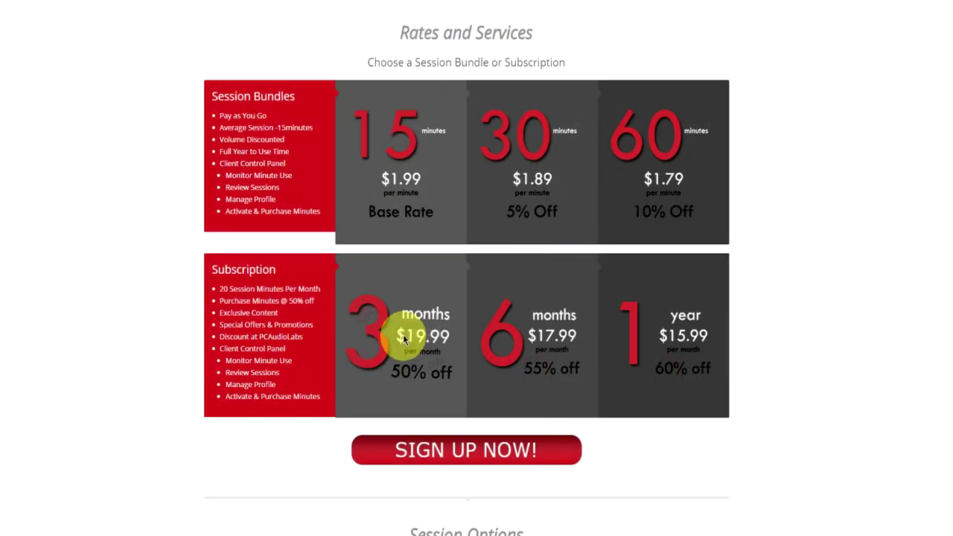
scroll(565, 342, "down", 3)
left_click(517, 351)
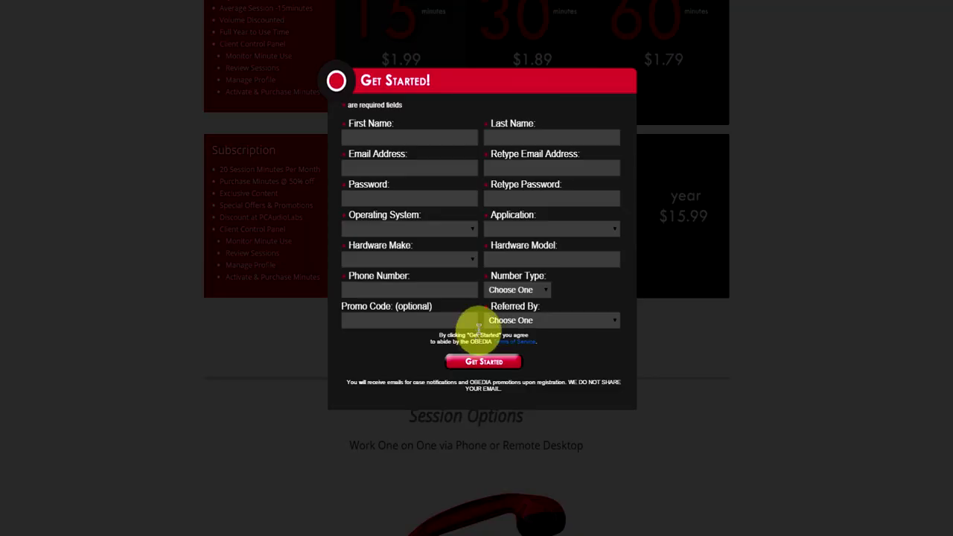